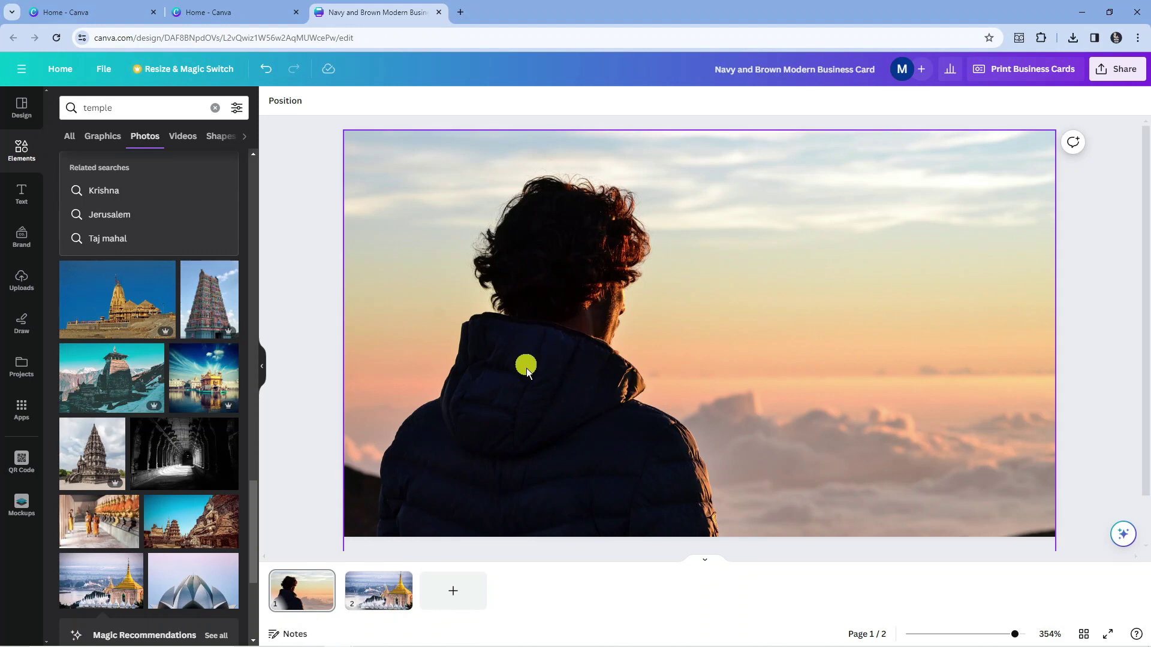
Compare the silhouette photo on page 1 with the temple photo on page 2.
{"action": "left_click", "coordinate": [390, 598]}
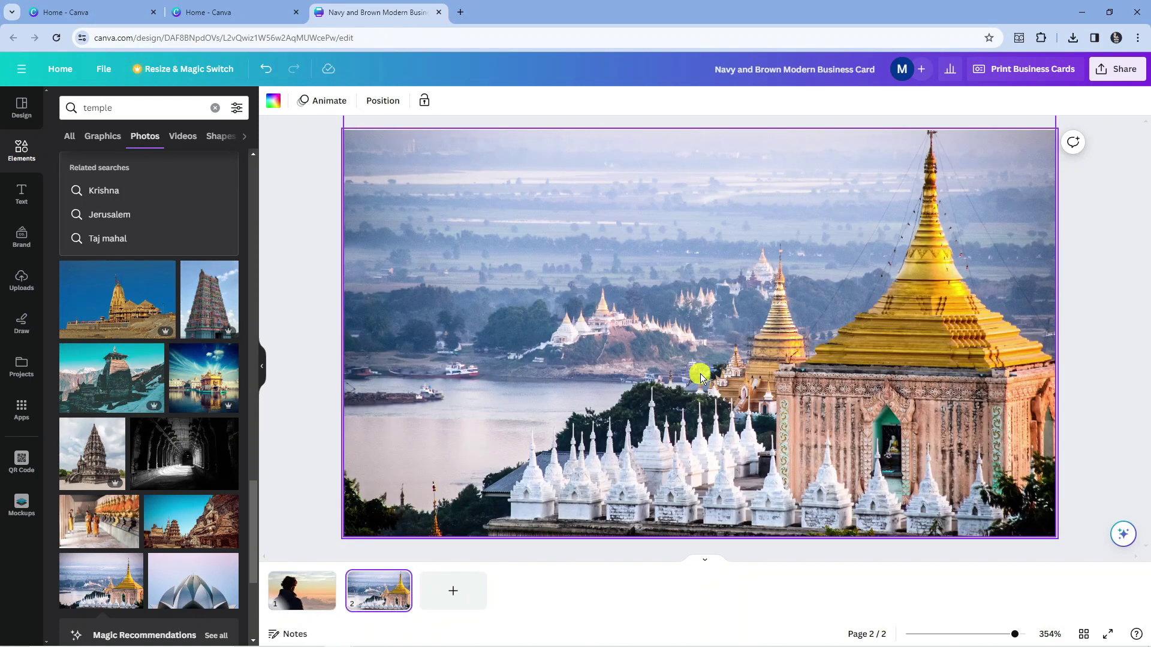
{"action": "left_click", "coordinate": [312, 602]}
{"action": "left_click", "coordinate": [395, 605]}
{"action": "left_click", "coordinate": [309, 600]}
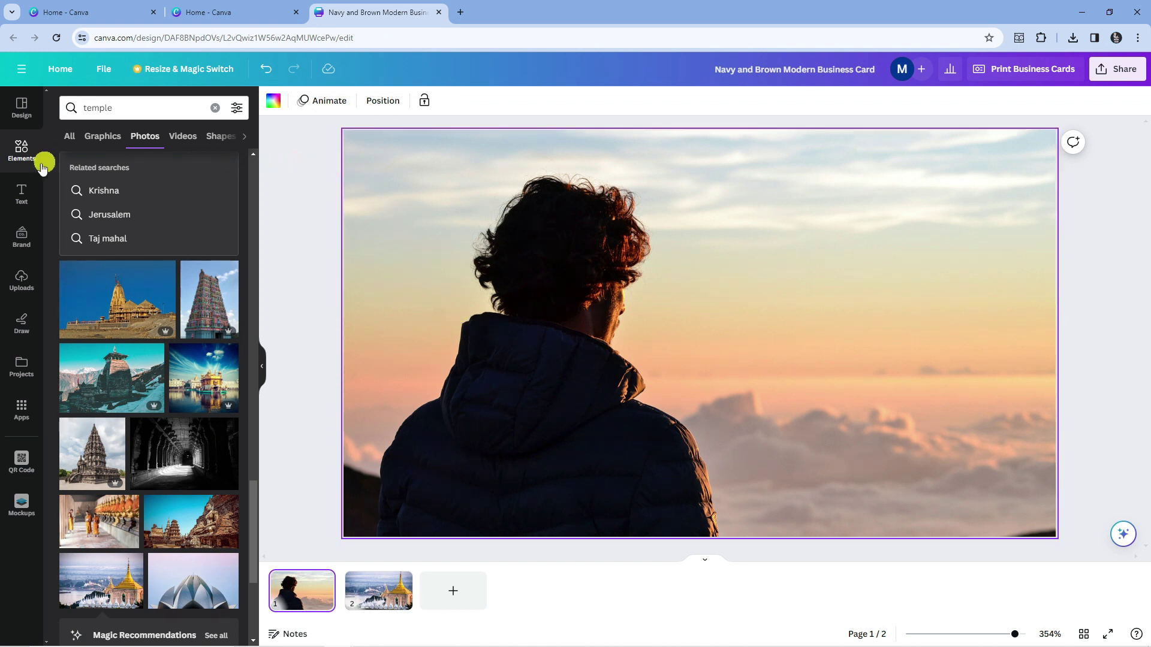
Search Elements for 'gradient' and add the white gradient graphic to page 1.
{"action": "left_click", "coordinate": [22, 154]}
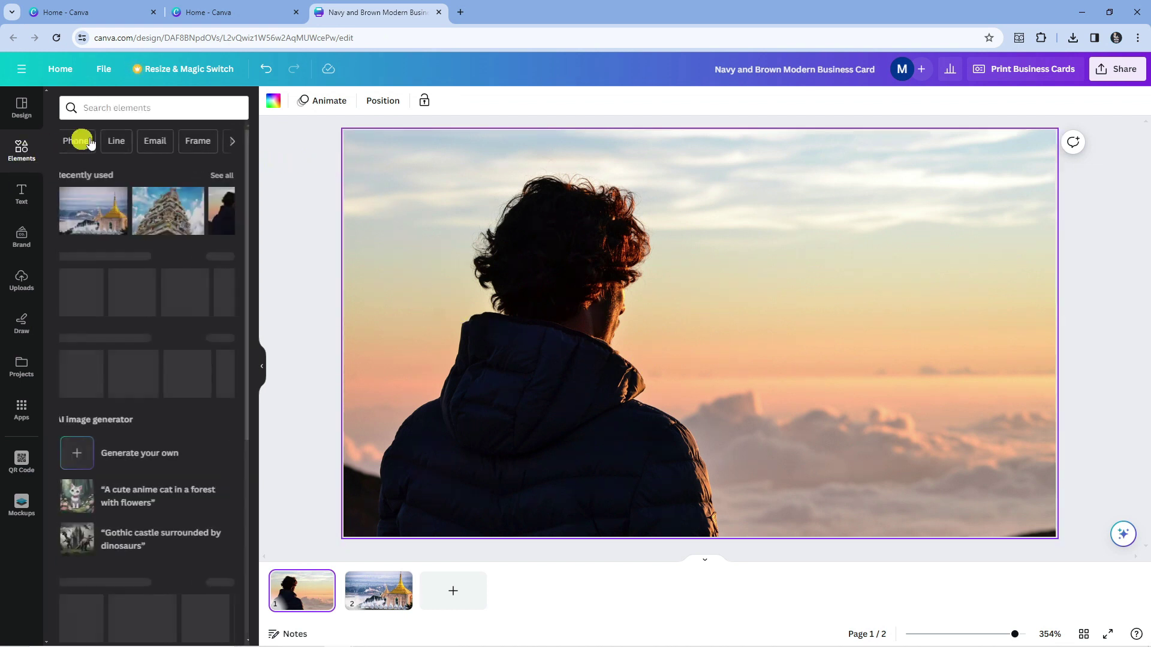
{"action": "left_click", "coordinate": [175, 109]}
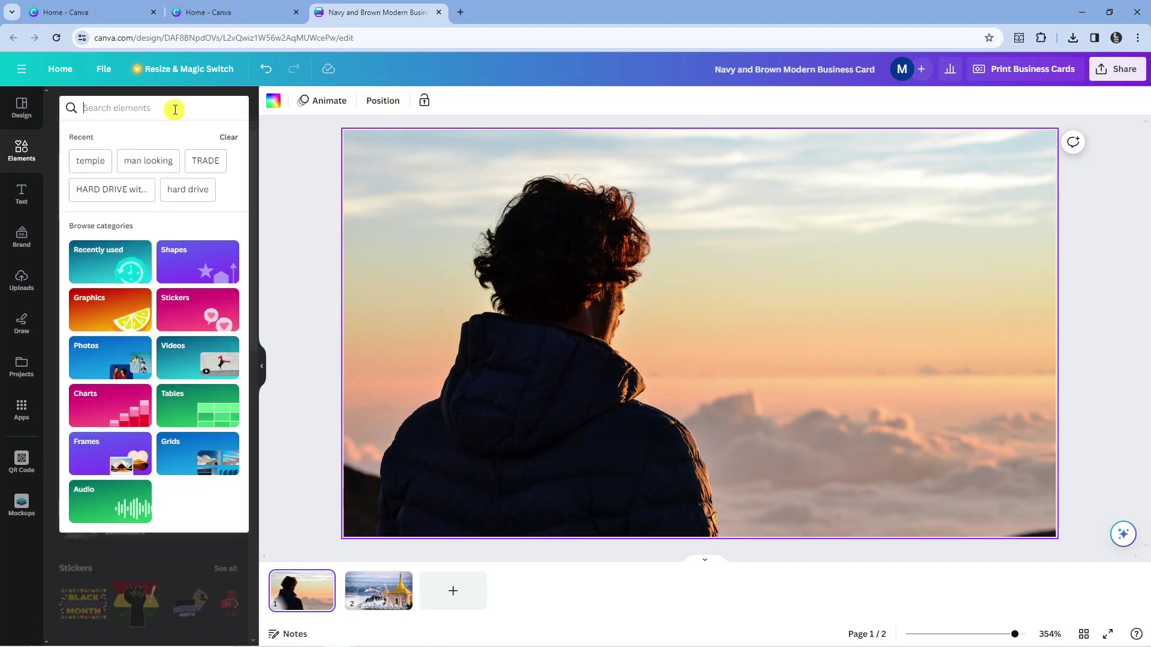
{"action": "type", "text": "gradient"}
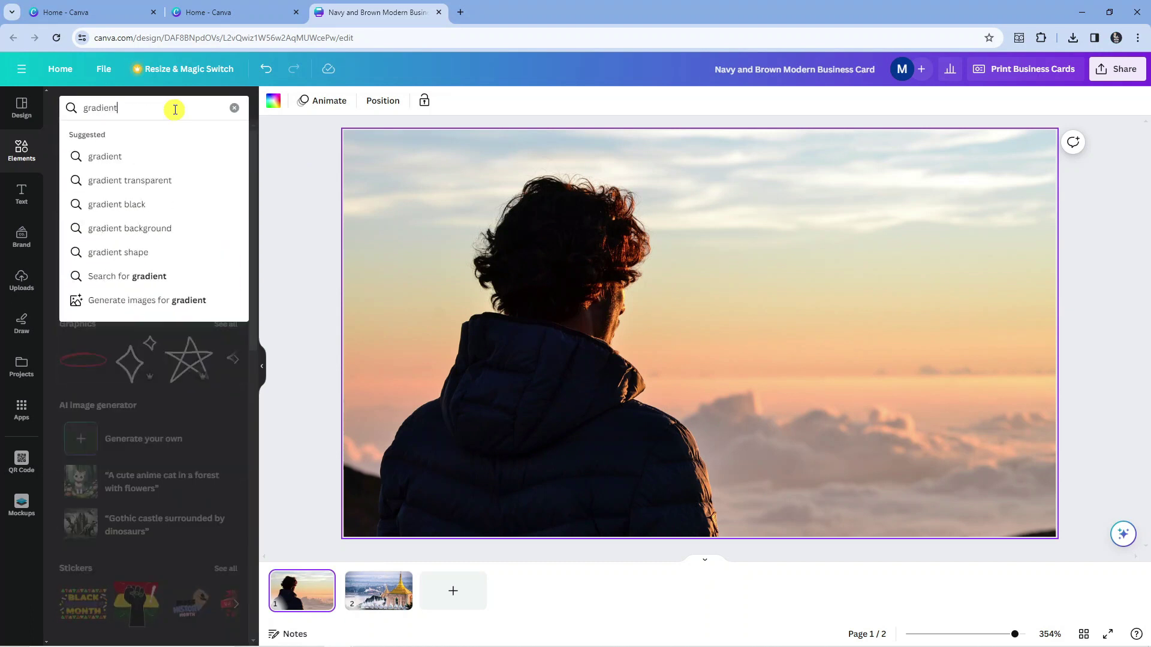
{"action": "key", "text": "Return"}
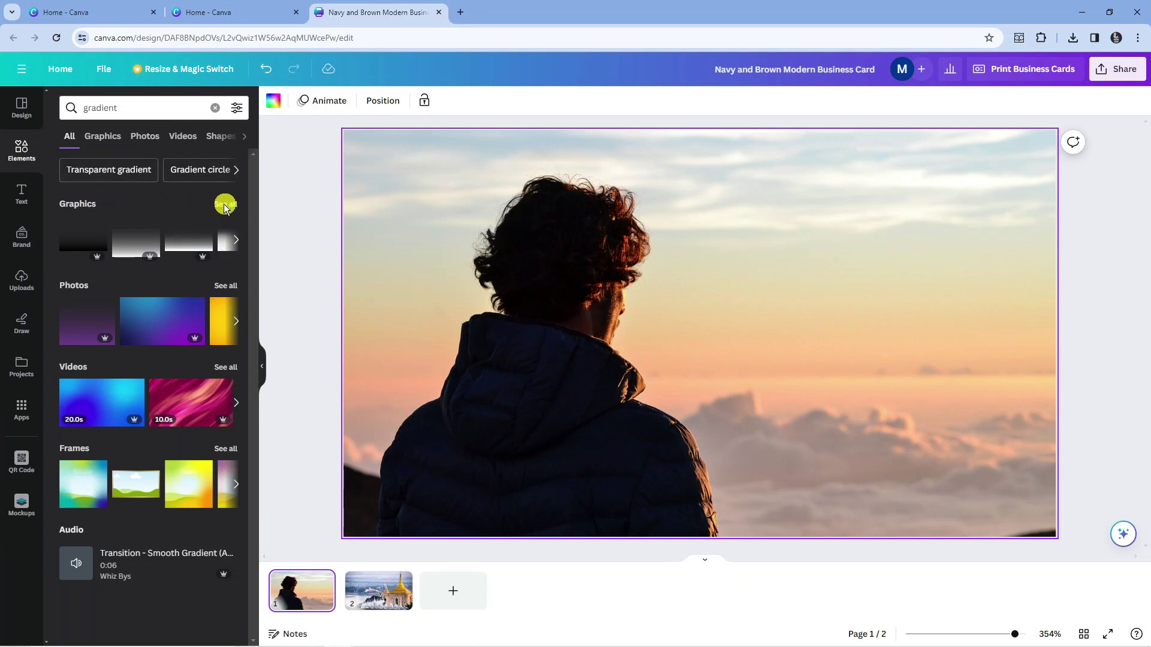
{"action": "left_click", "coordinate": [225, 205]}
{"action": "scroll", "coordinate": [193, 378], "scroll_direction": "down", "scroll_amount": 4}
{"action": "scroll", "coordinate": [198, 394], "scroll_direction": "up", "scroll_amount": 2}
{"action": "scroll", "coordinate": [199, 391], "scroll_direction": "down", "scroll_amount": 3}
{"action": "left_click", "coordinate": [88, 377]}
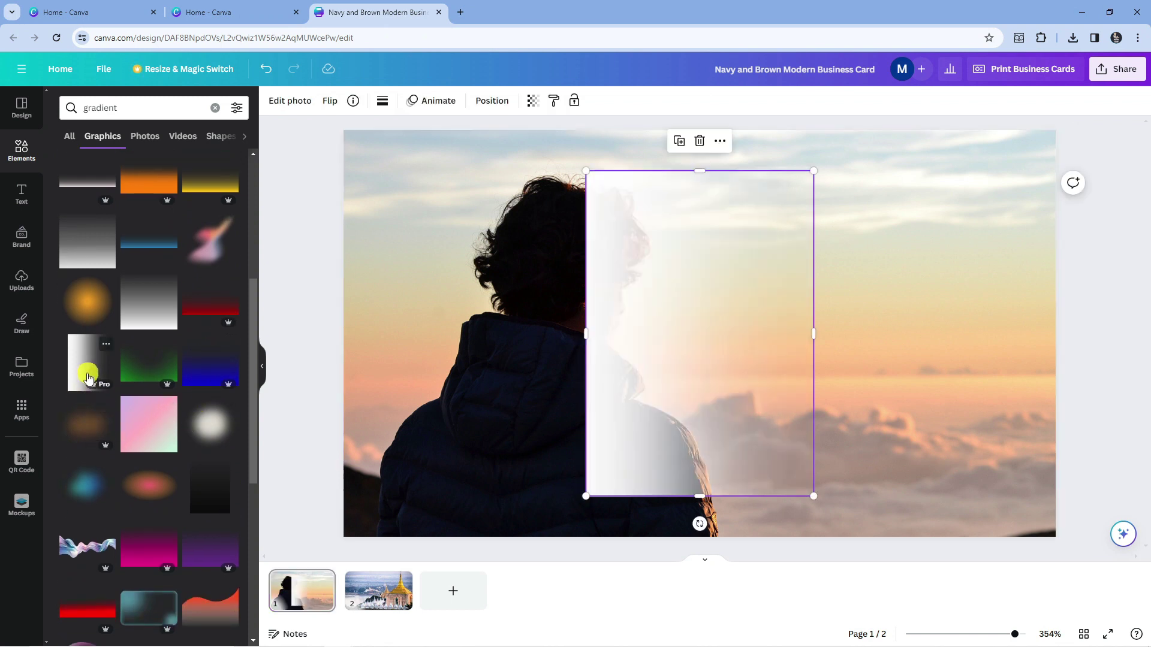
Rotate the gradient upright, enlarge it and settle it over the photo's right half.
{"action": "left_click_drag", "start_coordinate": [700, 525], "coordinate": [696, 231]}
{"action": "left_click_drag", "start_coordinate": [655, 370], "coordinate": [929, 289]}
{"action": "left_click_drag", "start_coordinate": [829, 460], "coordinate": [671, 543]}
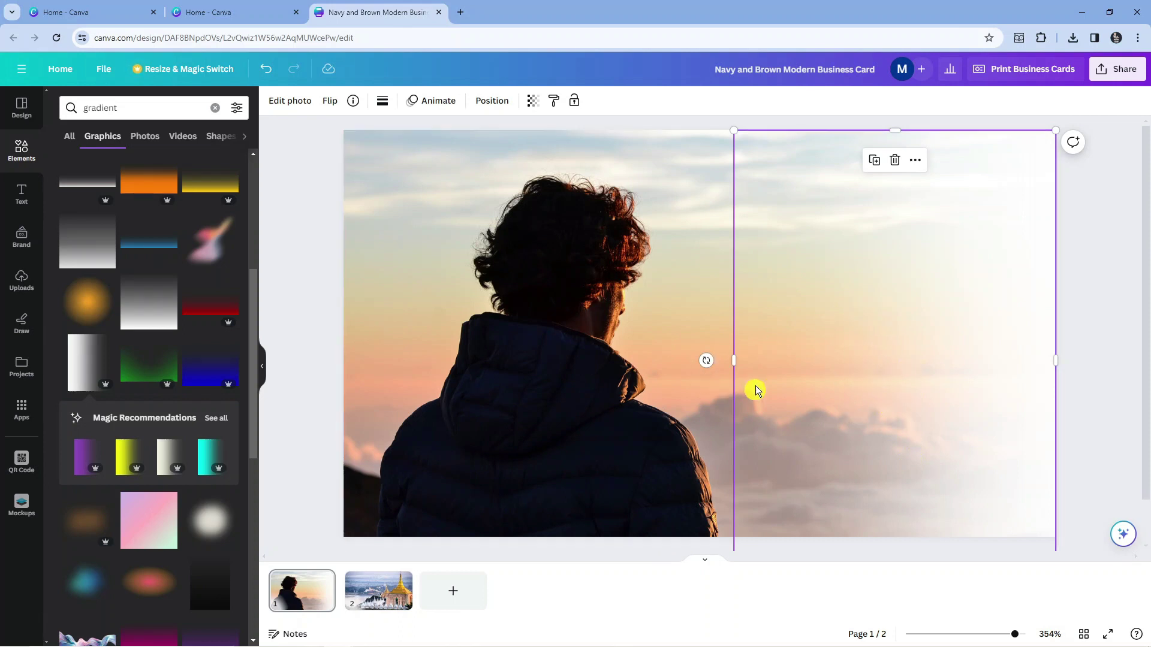
{"action": "left_click_drag", "start_coordinate": [902, 265], "coordinate": [802, 264]}
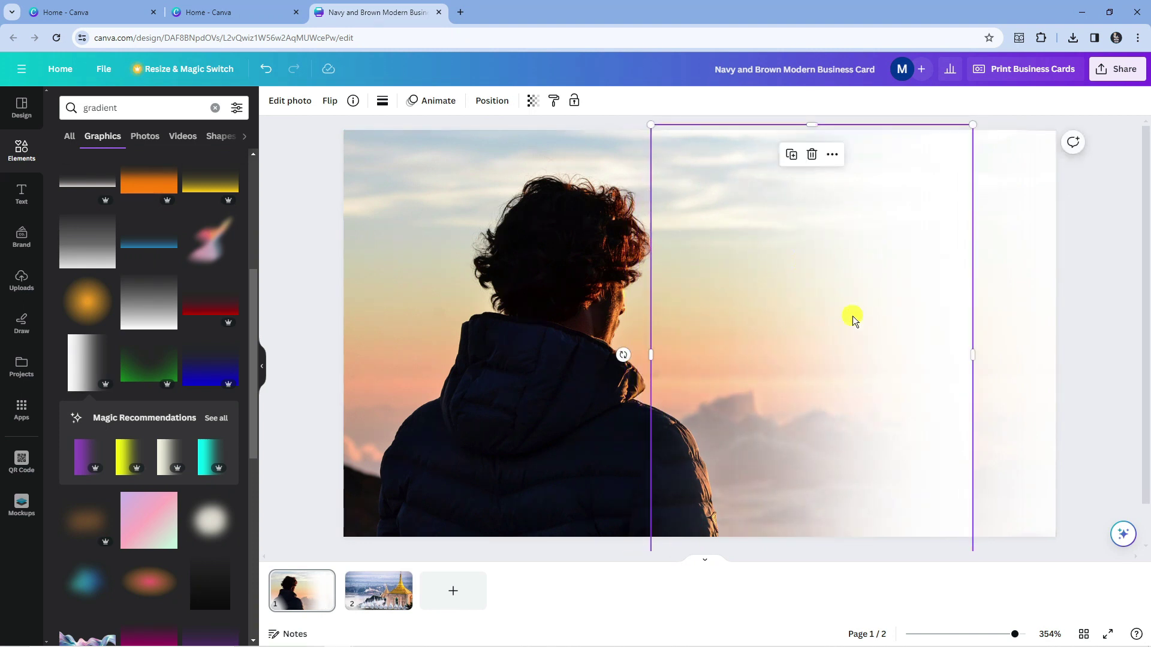
{"action": "left_click_drag", "start_coordinate": [819, 328], "coordinate": [871, 259]}
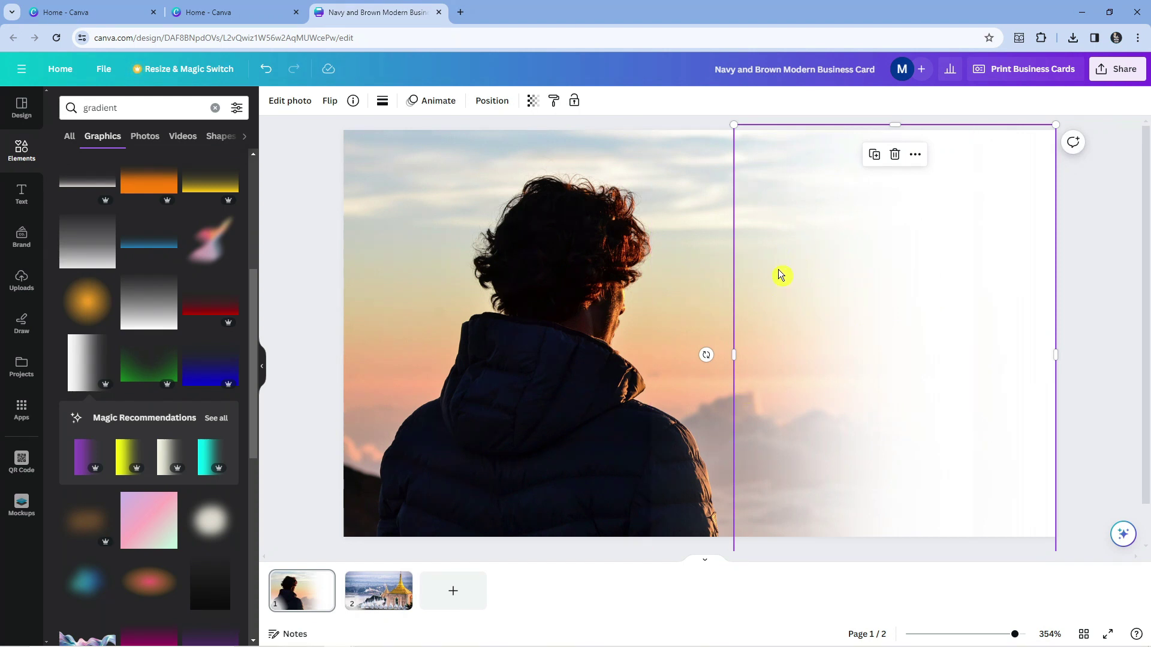
Switch between the pages and select the white gradient on the temple page.
{"action": "left_click", "coordinate": [393, 605]}
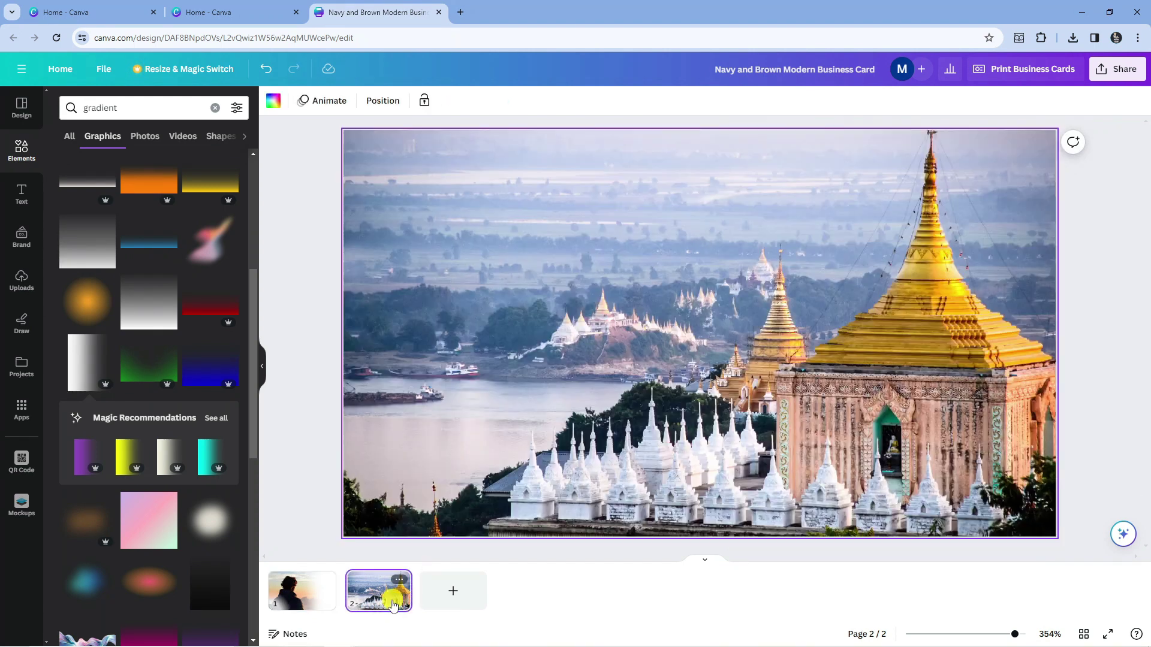
{"action": "left_click", "coordinate": [321, 604]}
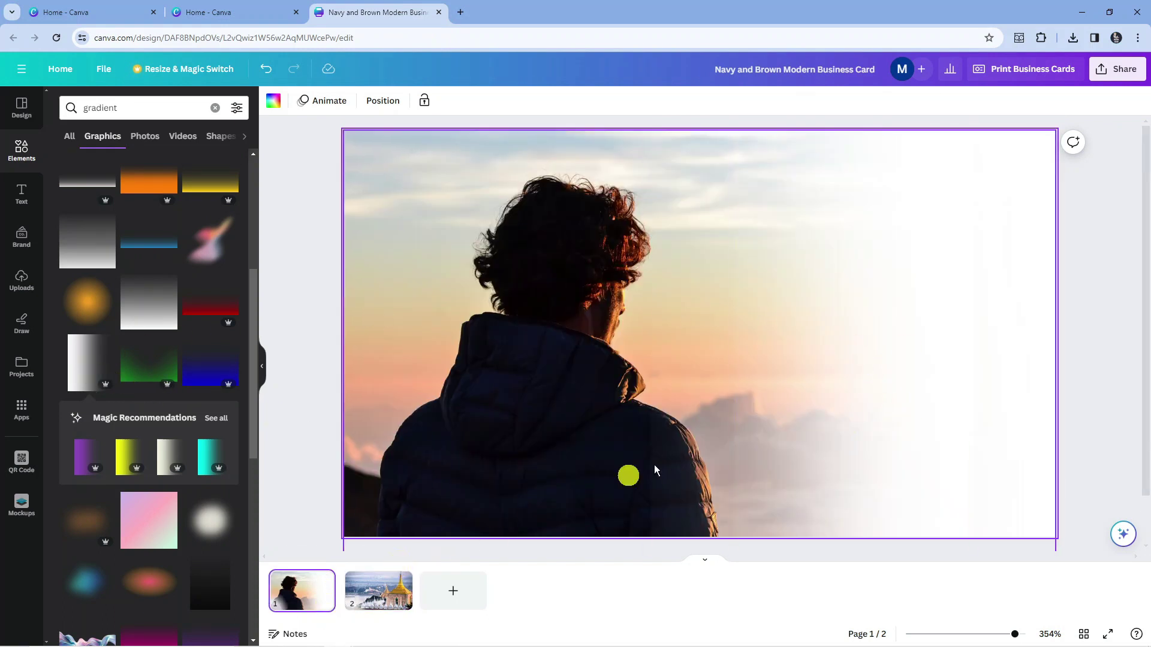
{"action": "left_click", "coordinate": [822, 227]}
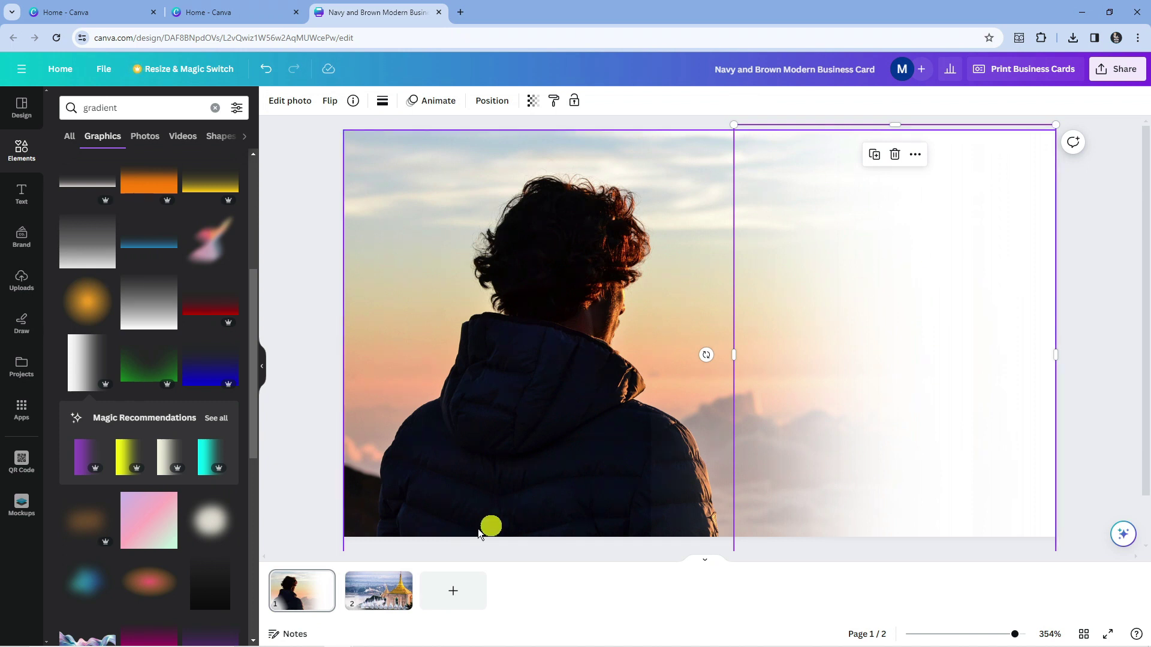
{"action": "left_click", "coordinate": [366, 597]}
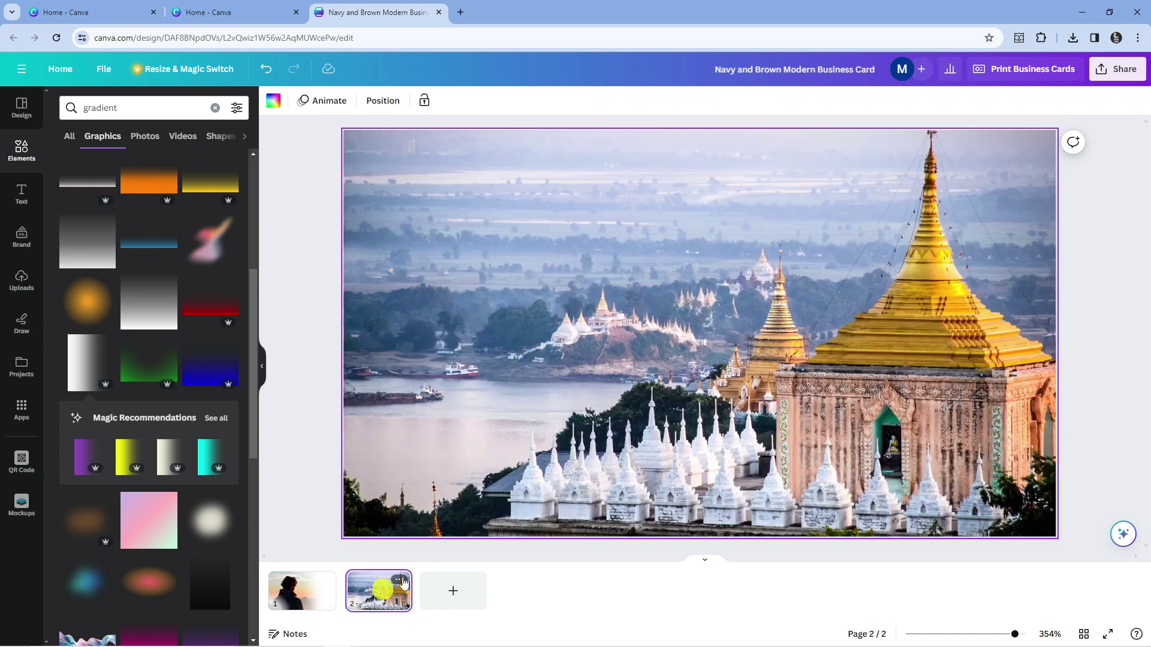
{"action": "left_click", "coordinate": [722, 353]}
Flip the gradient about 180° and enlarge it over the temple photo's left side.
{"action": "left_click_drag", "start_coordinate": [772, 334], "coordinate": [663, 231]}
{"action": "left_click_drag", "start_coordinate": [445, 268], "coordinate": [561, 325]}
{"action": "left_click_drag", "start_coordinate": [666, 130], "coordinate": [814, 105]}
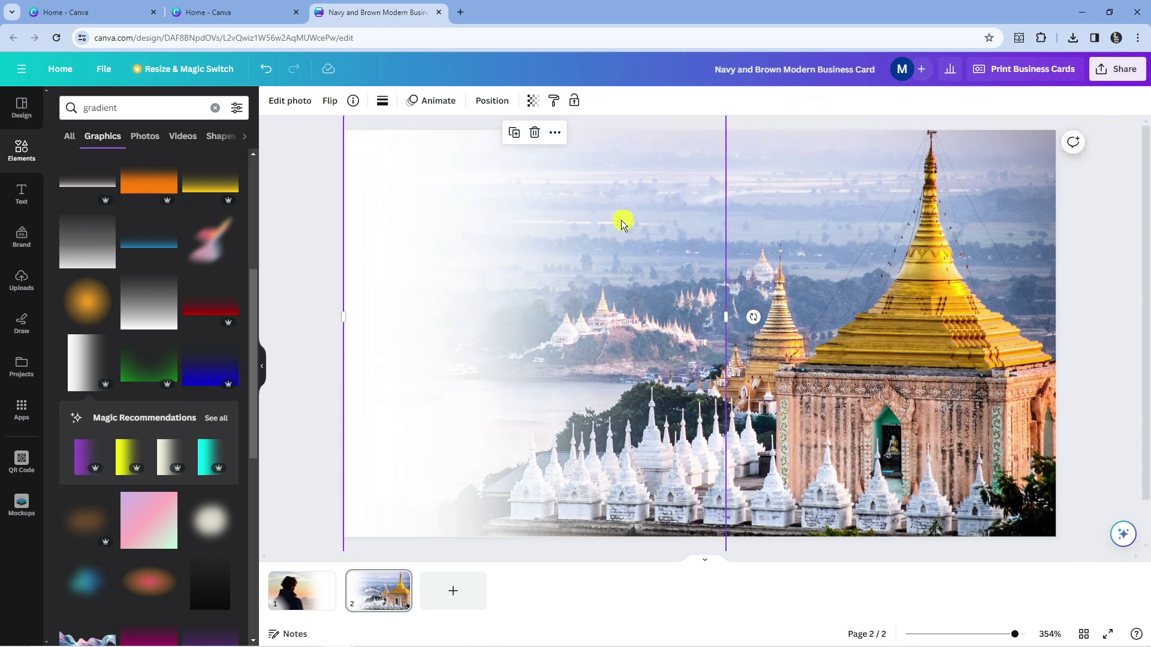
{"action": "left_click", "coordinate": [1053, 404]}
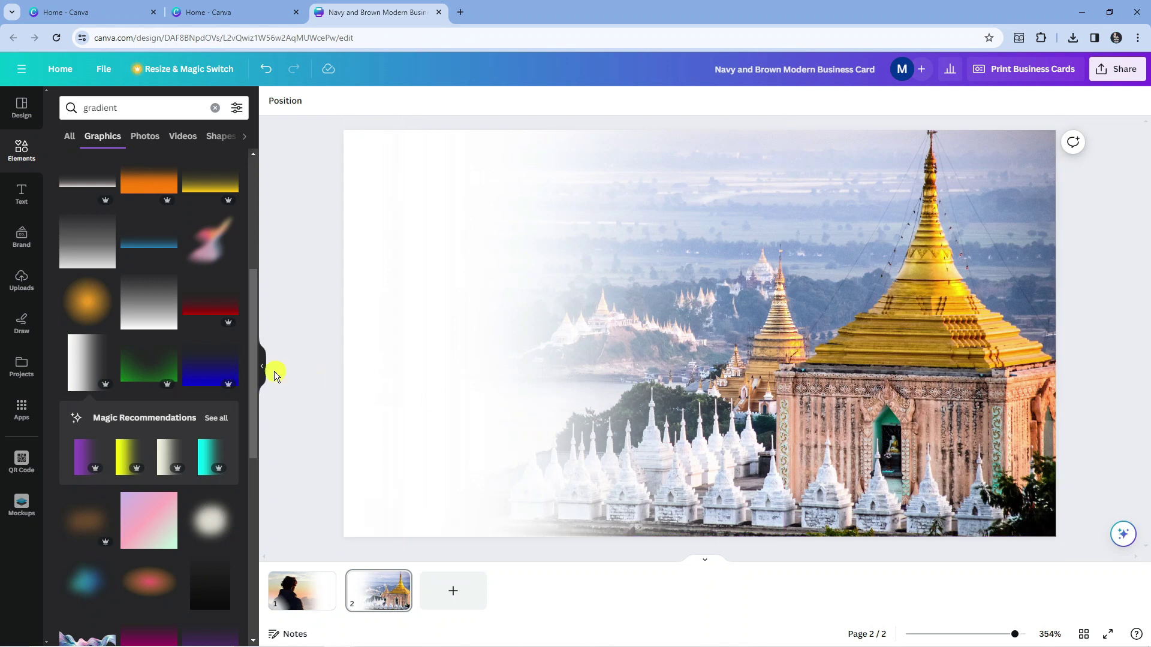
{"action": "left_click_drag", "start_coordinate": [360, 443], "coordinate": [707, 428]}
{"action": "left_click_drag", "start_coordinate": [623, 367], "coordinate": [746, 470]}
Upload the temple and silhouette images, then delete the silhouette photo from page 1.
{"action": "left_click", "coordinate": [307, 298]}
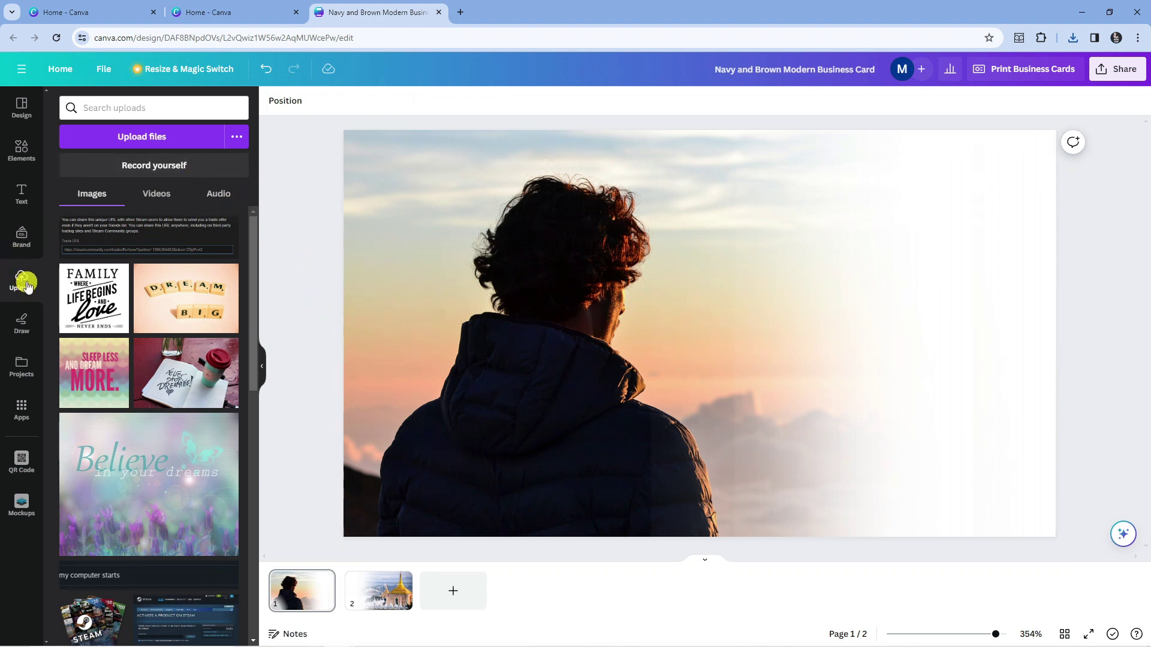
{"action": "left_click", "coordinate": [148, 146]}
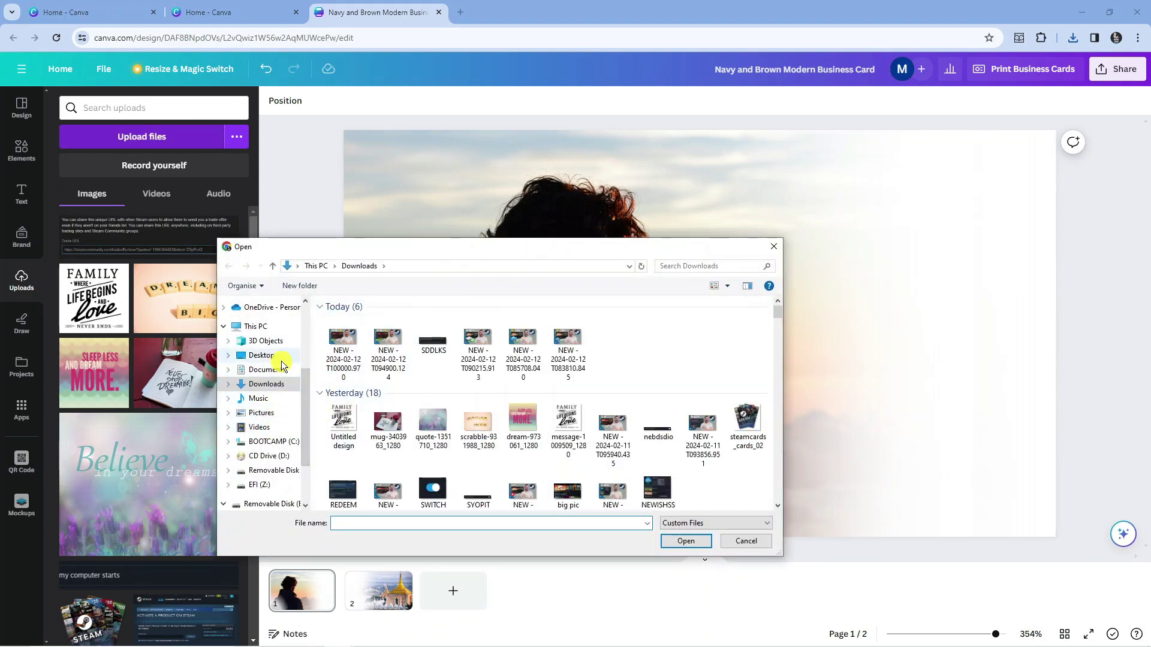
{"action": "key", "text": "Escape"}
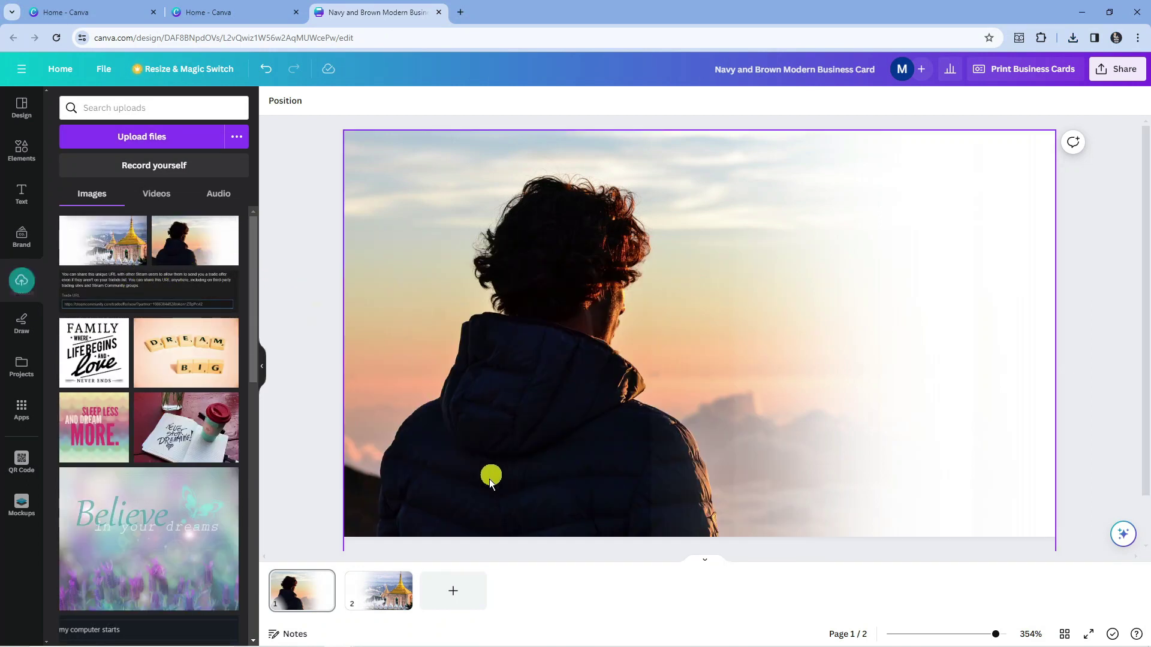
{"action": "left_click", "coordinate": [642, 392]}
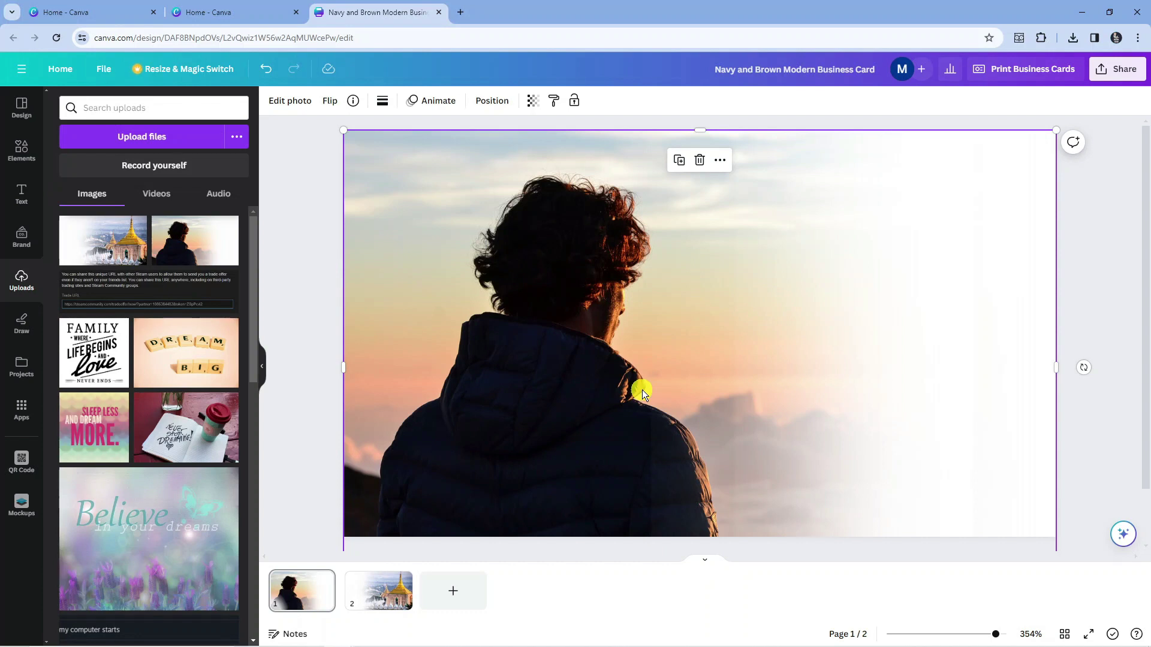
{"action": "key", "text": "Delete"}
Place the man photo on page 1 and stretch it corner to corner to fill the page.
{"action": "left_click", "coordinate": [486, 483]}
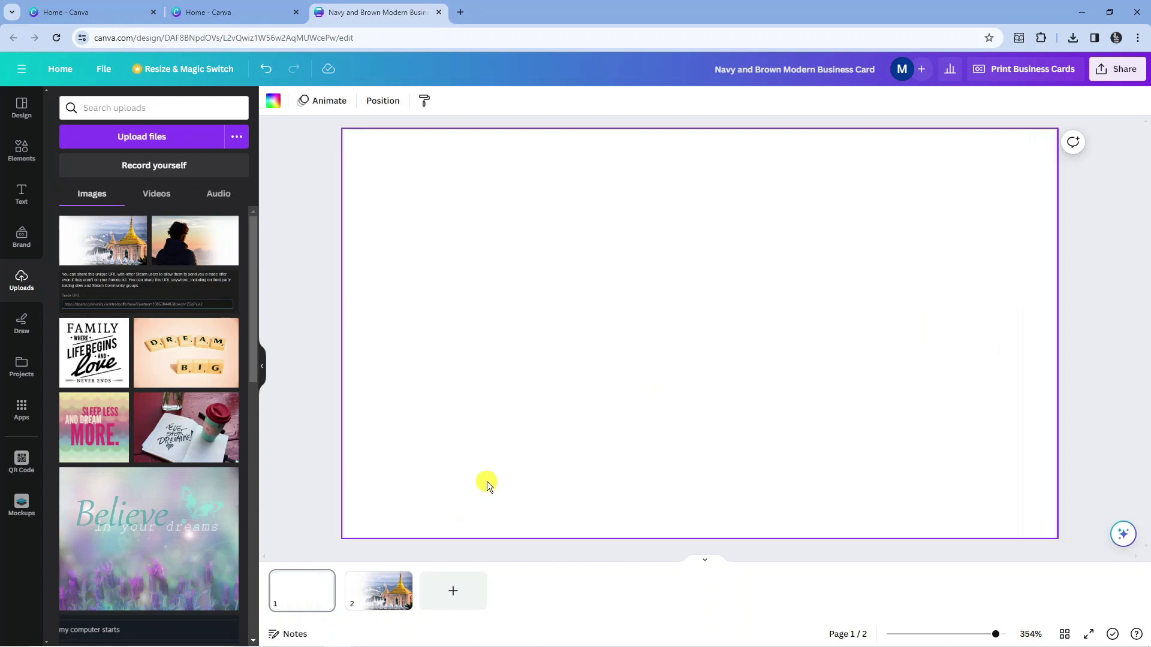
{"action": "left_click_drag", "start_coordinate": [379, 591], "coordinate": [502, 361]}
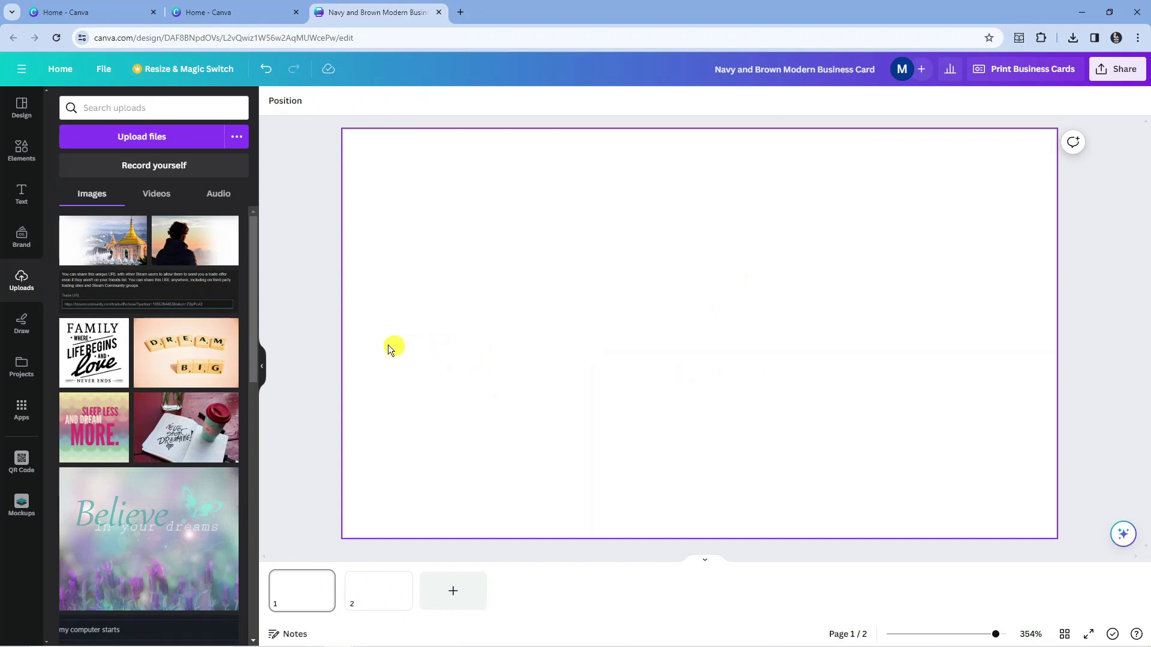
{"action": "left_click", "coordinate": [196, 242]}
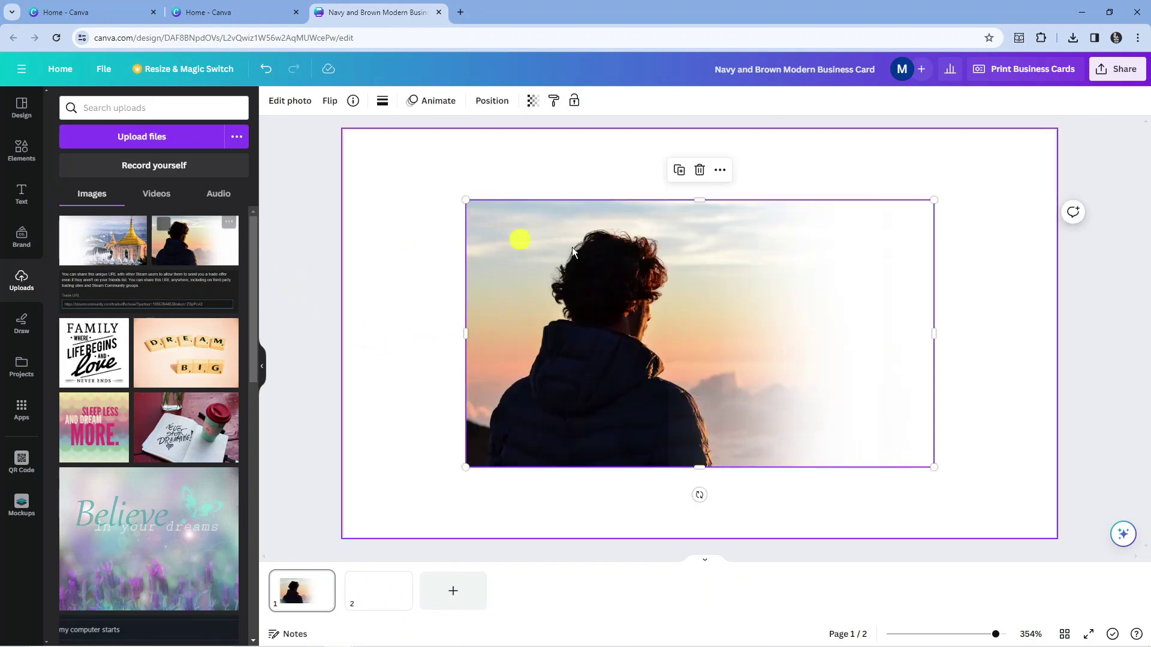
{"action": "left_click_drag", "start_coordinate": [467, 198], "coordinate": [343, 130]}
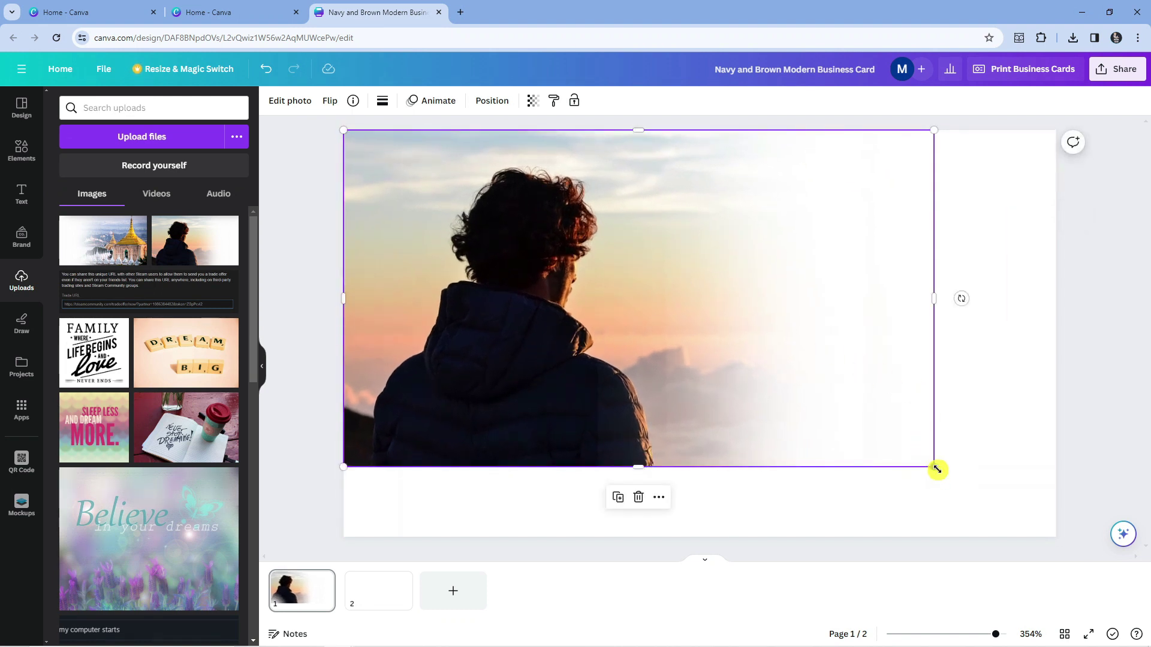
{"action": "left_click_drag", "start_coordinate": [937, 469], "coordinate": [1056, 537]}
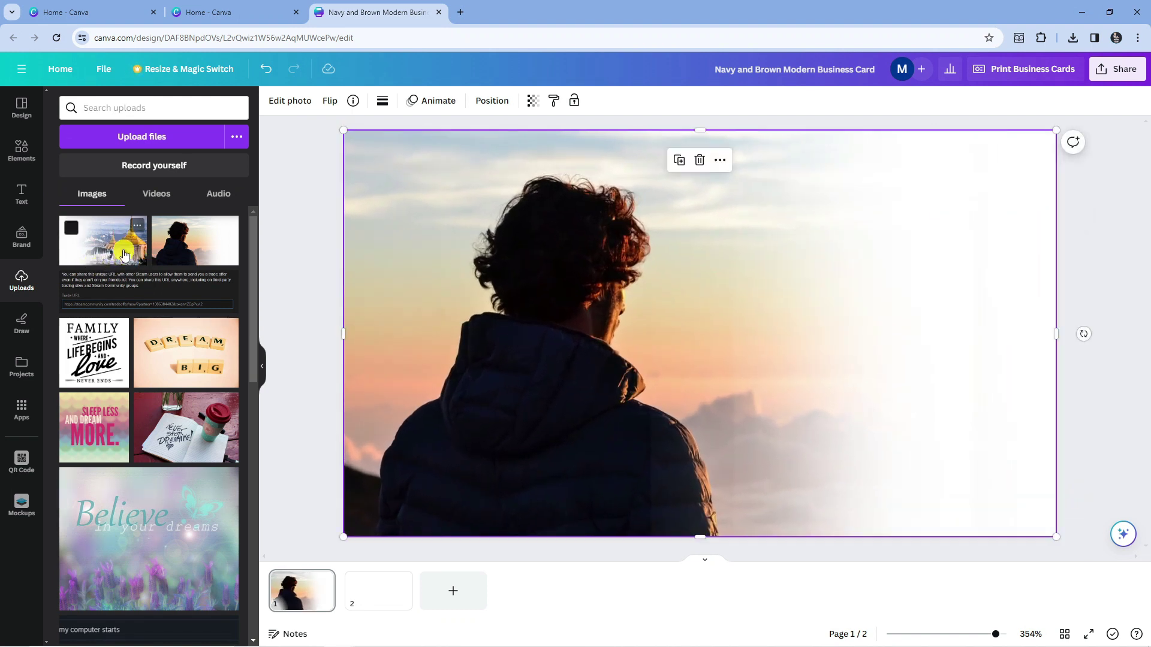
Add the golden temple photo, align it and enlarge it to fill the page.
{"action": "left_click", "coordinate": [124, 255]}
{"action": "left_click_drag", "start_coordinate": [736, 350], "coordinate": [572, 267]}
{"action": "left_click_drag", "start_coordinate": [810, 398], "coordinate": [1089, 478]}
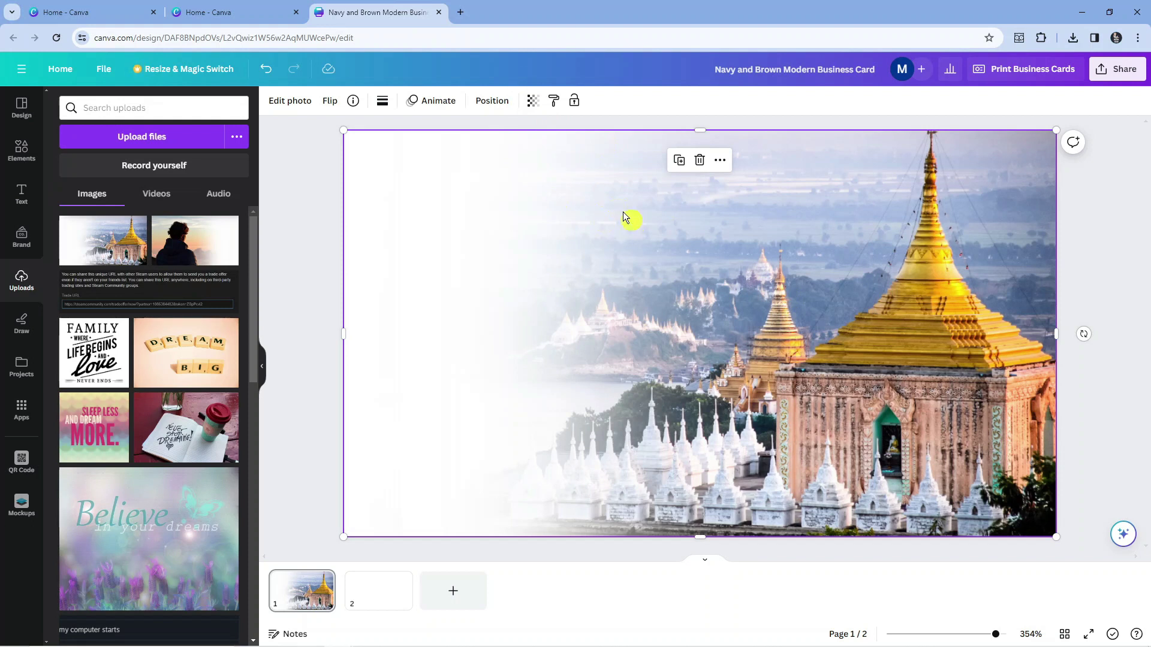
Set the temple photo's transparency to 50 so the man photo shows through.
{"action": "left_click", "coordinate": [533, 102]}
{"action": "left_click_drag", "start_coordinate": [534, 155], "coordinate": [476, 154]}
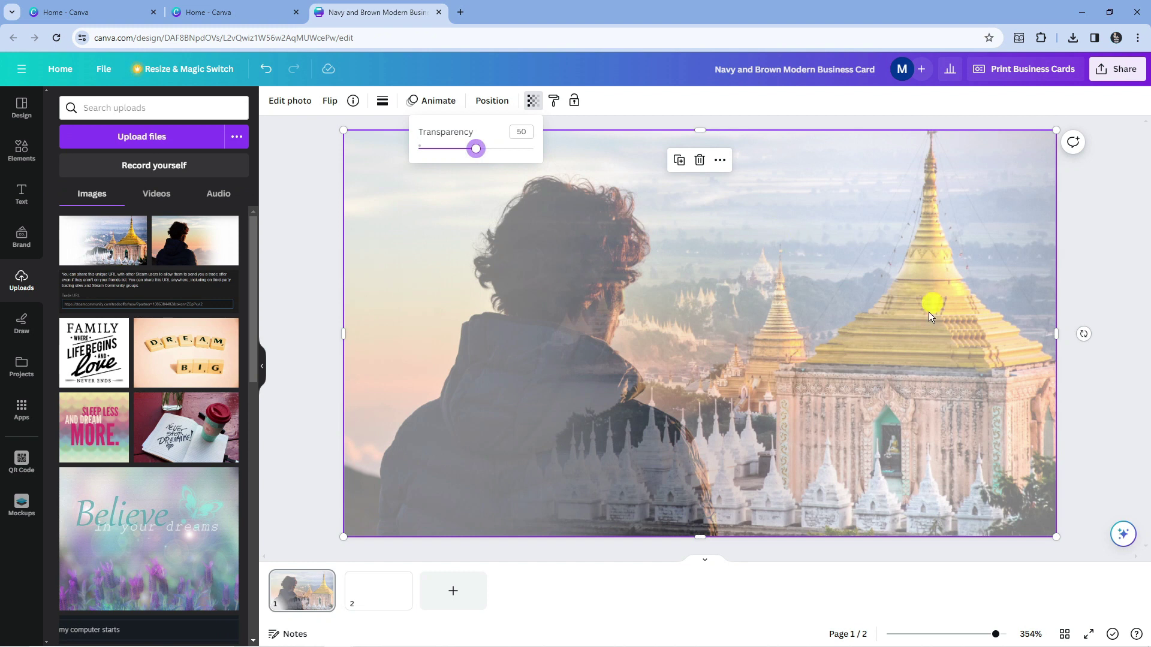
{"action": "left_click", "coordinate": [1039, 210]}
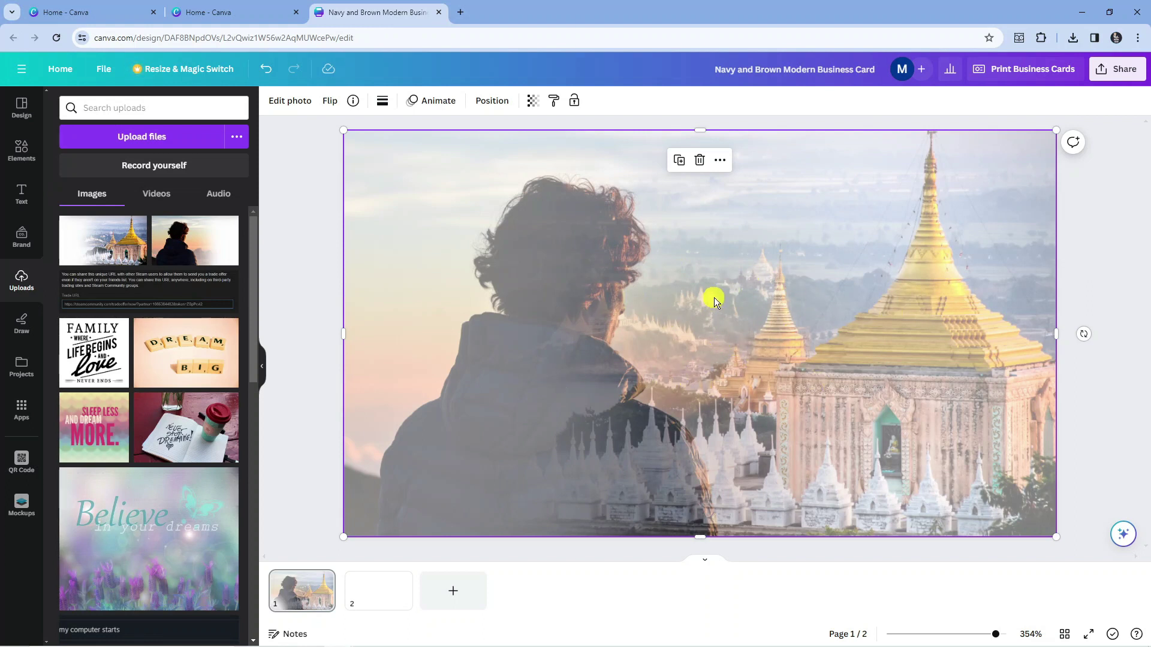
{"action": "left_click", "coordinate": [1081, 268]}
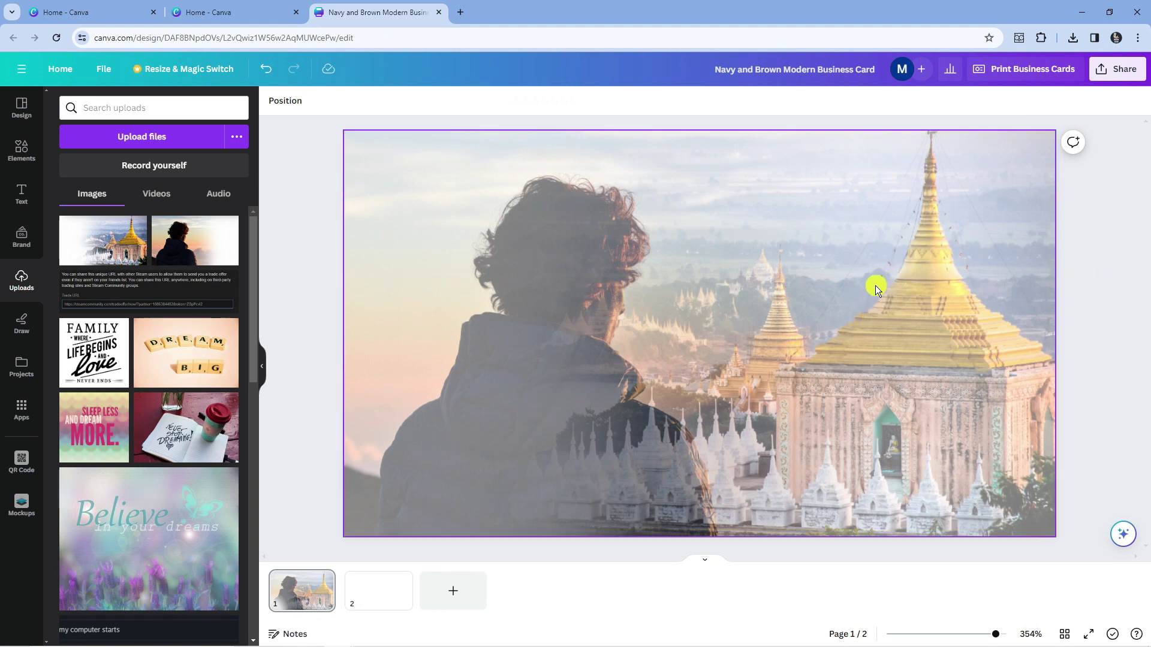
Download the blended design as a PNG.
{"action": "left_click", "coordinate": [1111, 78]}
{"action": "left_click", "coordinate": [962, 371]}
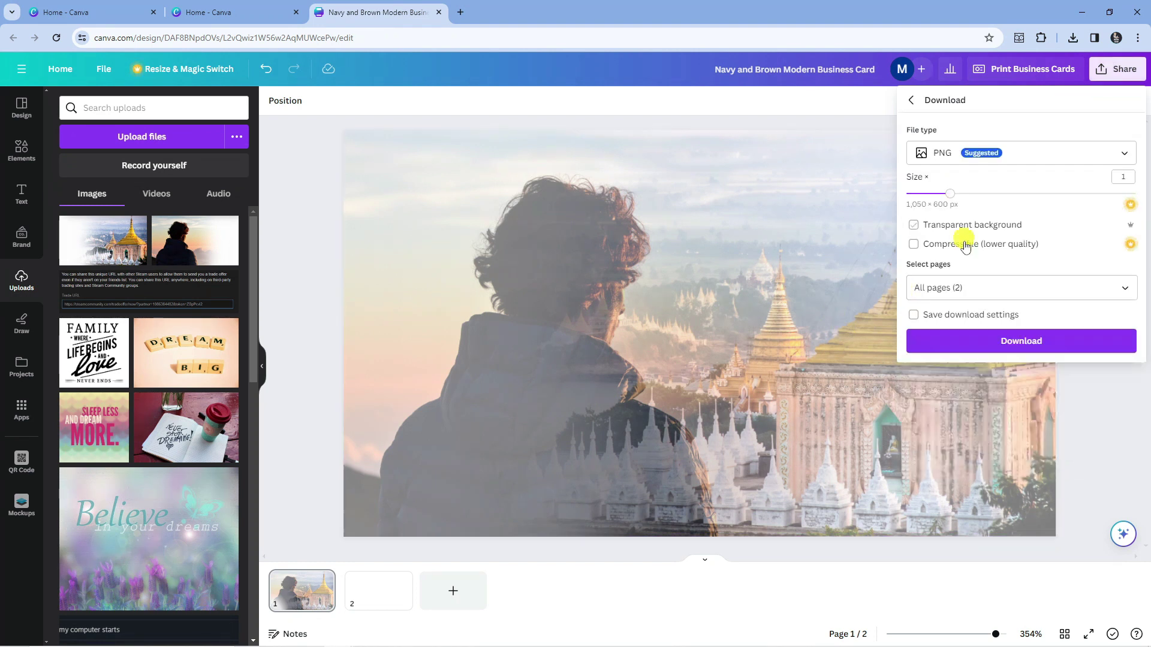
{"action": "left_click", "coordinate": [1041, 344]}
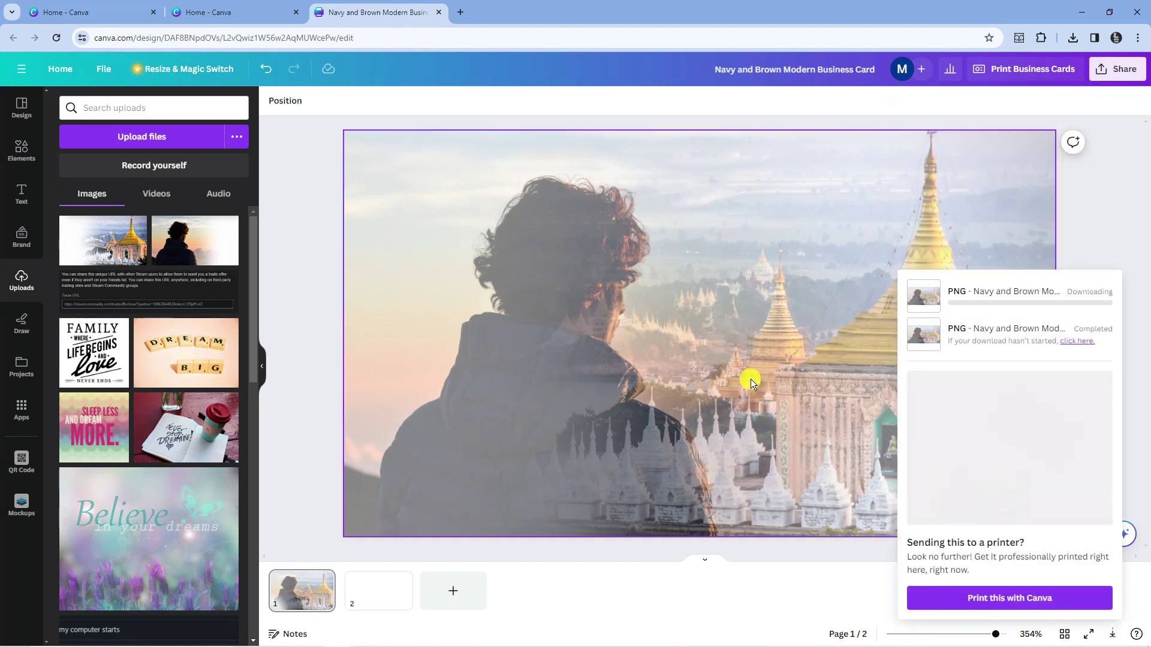
Delete the temple and man photos, leaving page 1 blank.
{"action": "left_click", "coordinate": [831, 276]}
{"action": "key", "text": "Delete"}
{"action": "left_click", "coordinate": [833, 275]}
{"action": "key", "text": "Delete"}
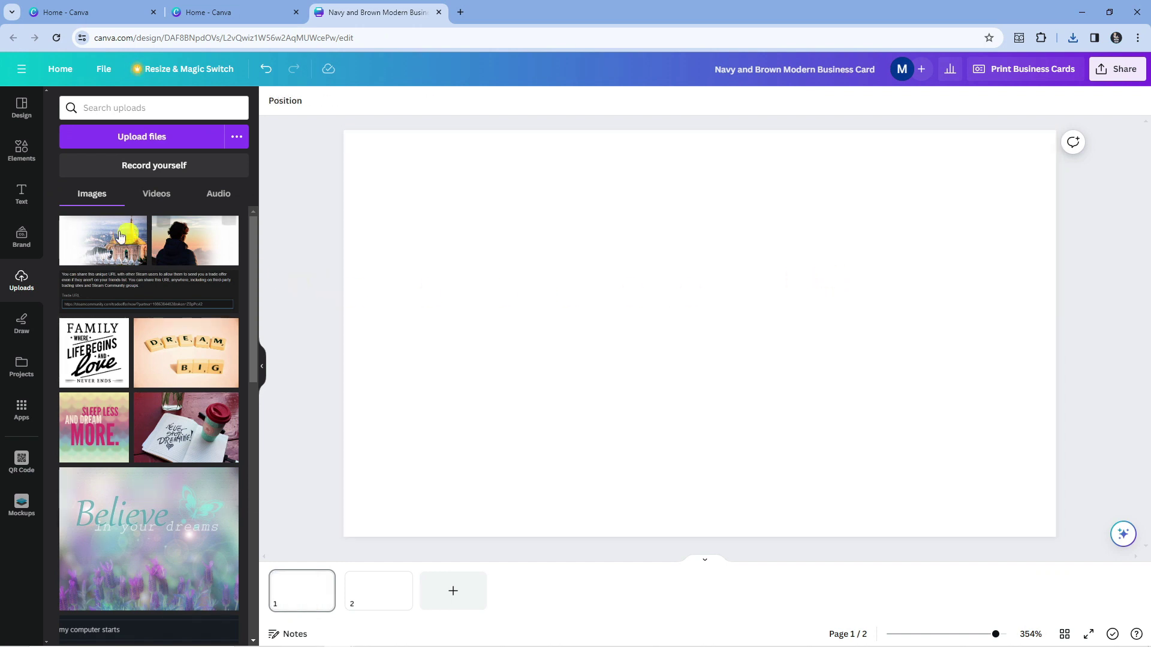
Upload file 1 and stretch the new image to fill the whole page.
{"action": "left_click", "coordinate": [143, 134]}
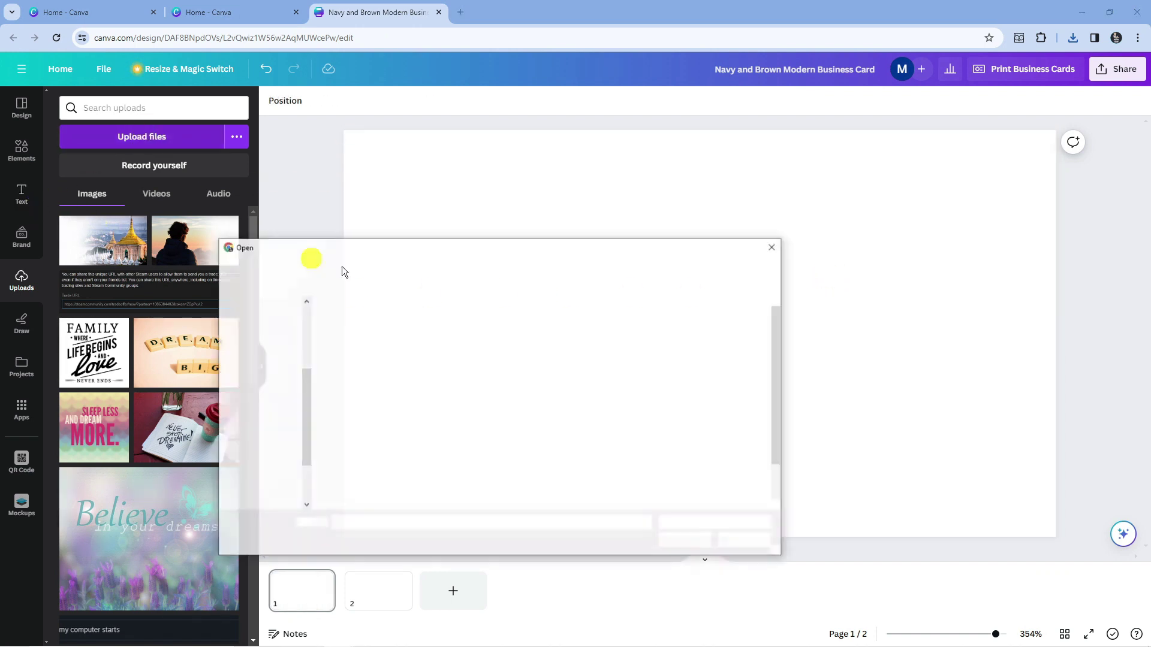
{"action": "scroll", "coordinate": [454, 496], "scroll_direction": "down", "scroll_amount": 5}
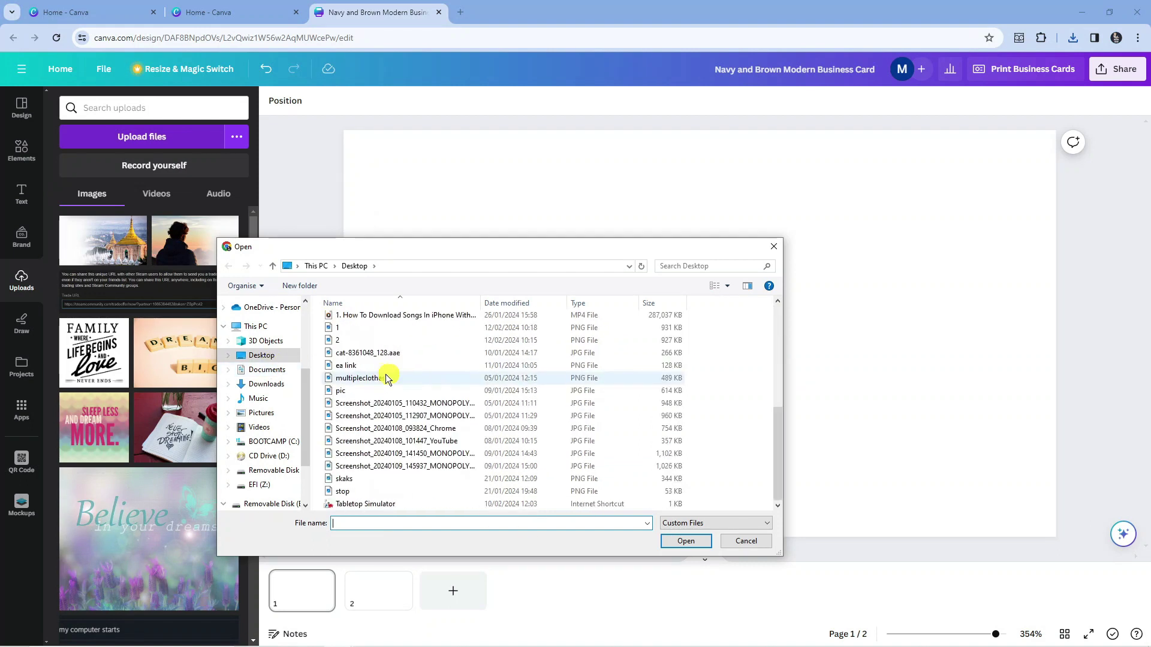
{"action": "double_click", "coordinate": [360, 328]}
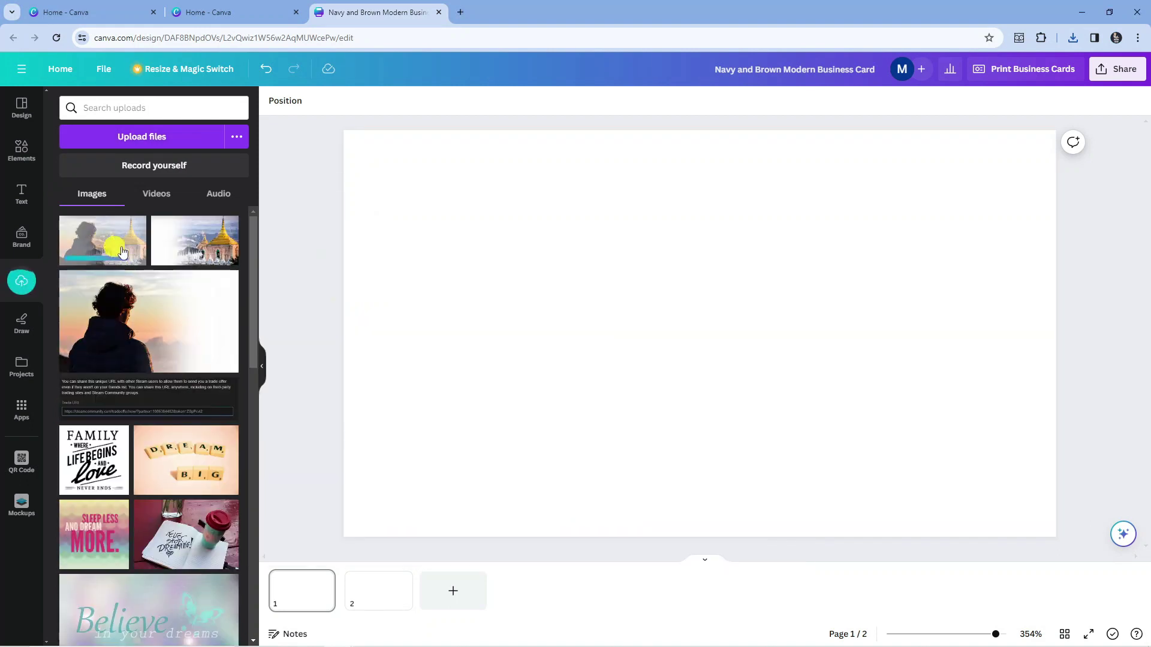
{"action": "left_click_drag", "start_coordinate": [565, 298], "coordinate": [478, 234]}
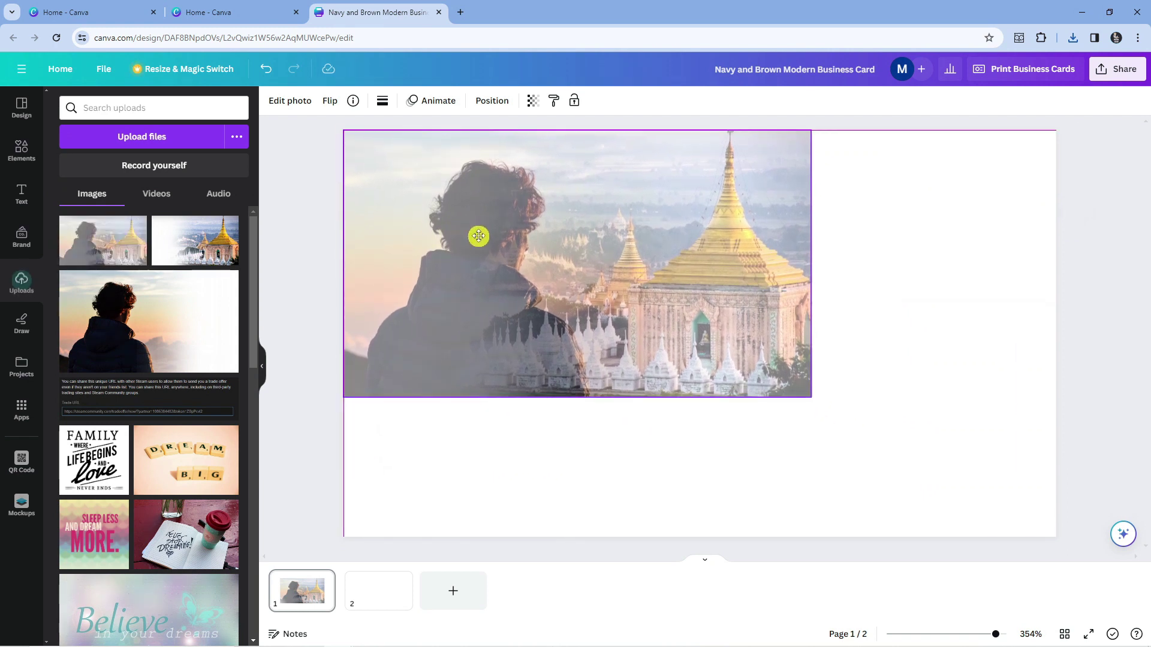
{"action": "left_click_drag", "start_coordinate": [811, 395], "coordinate": [1087, 479]}
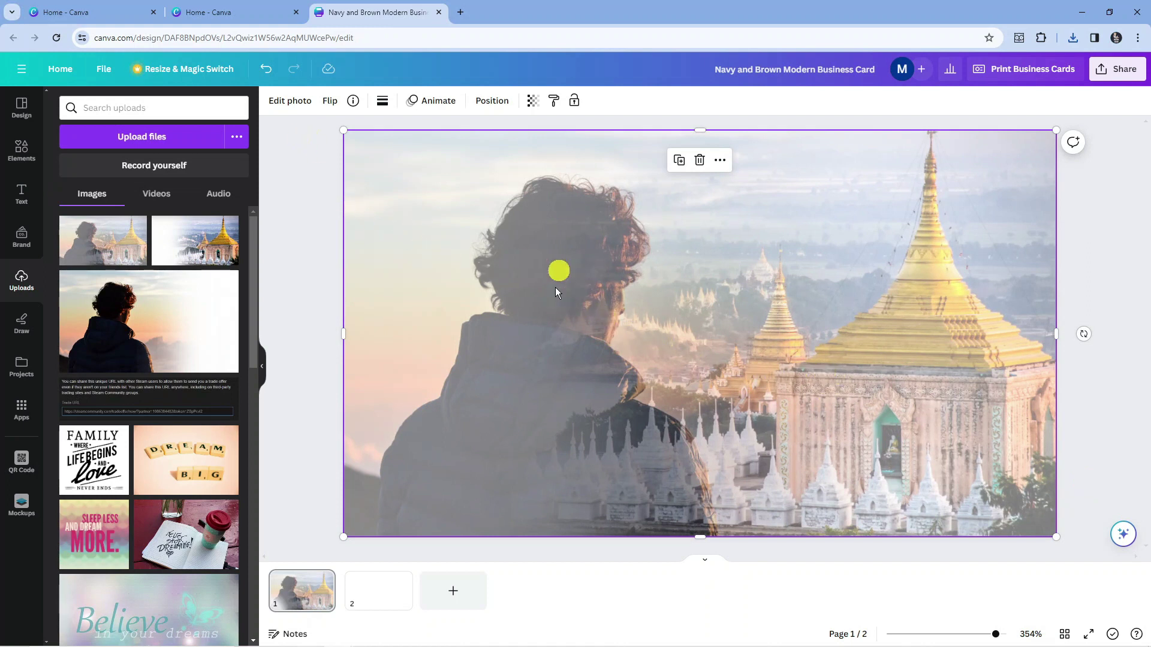
In Adjust, lower the composite's brightness to -65 and raise contrast to 88, leaving sharpness at 0.
{"action": "left_click", "coordinate": [286, 102]}
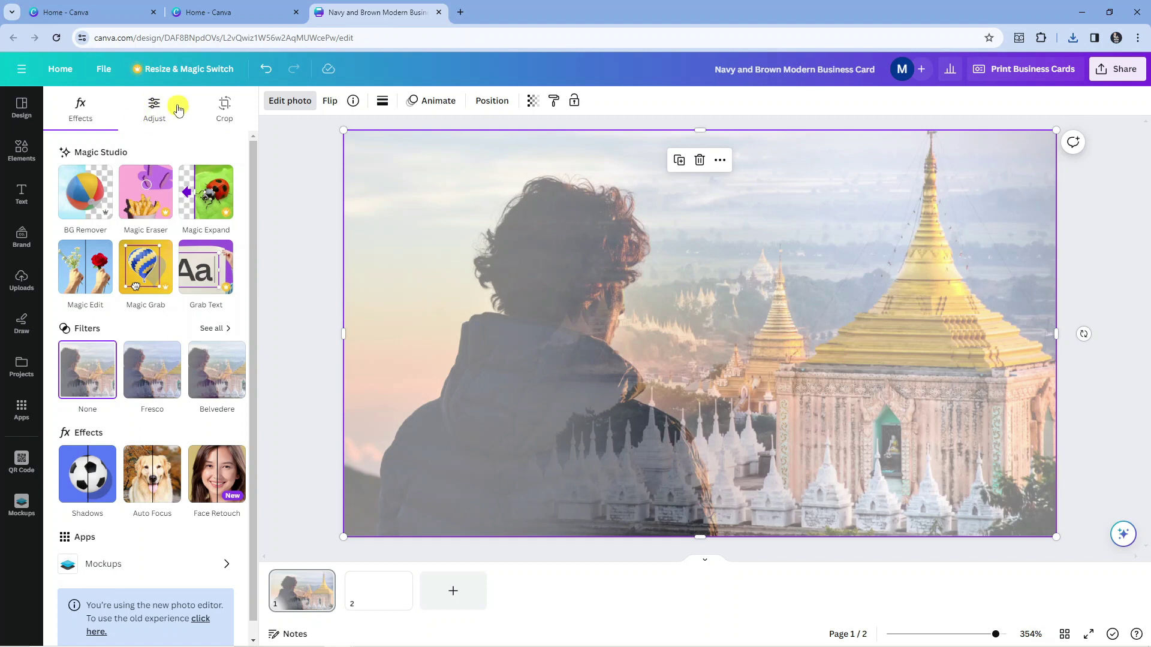
{"action": "left_click", "coordinate": [154, 121]}
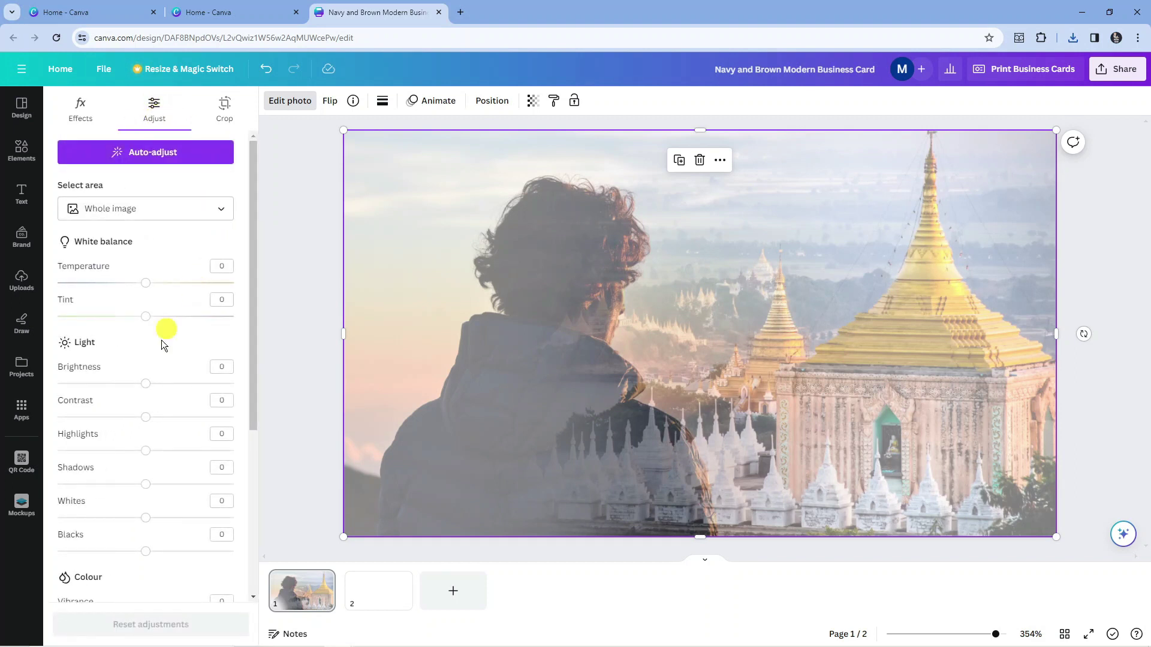
{"action": "scroll", "coordinate": [191, 345], "scroll_direction": "down", "scroll_amount": 1}
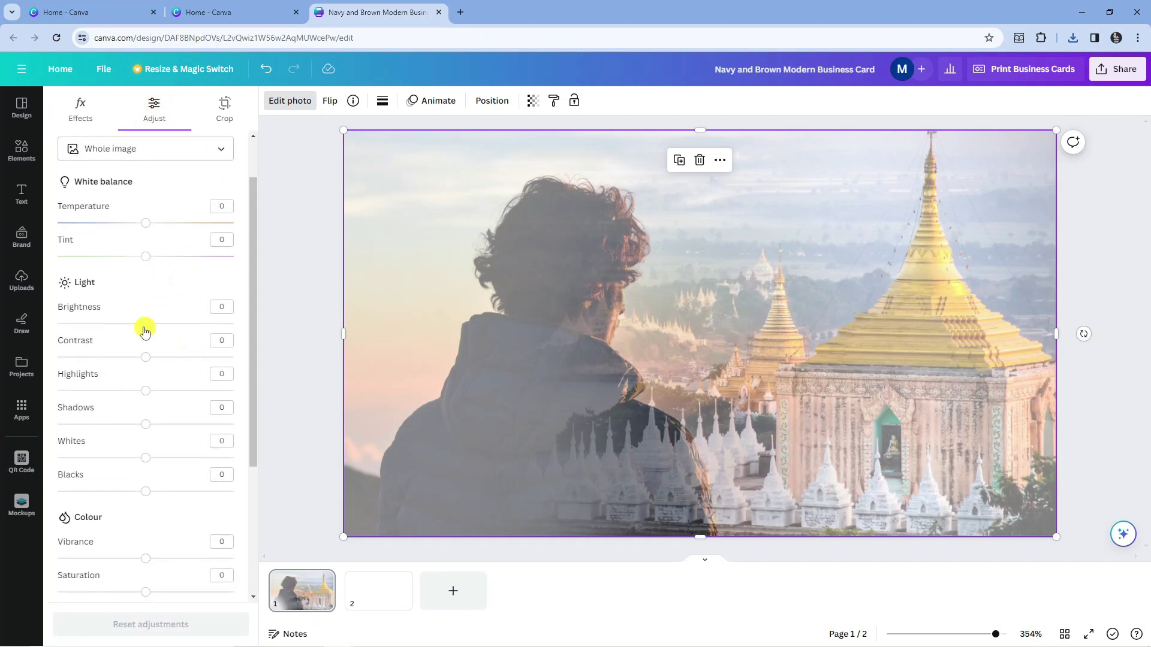
{"action": "left_click_drag", "start_coordinate": [145, 331], "coordinate": [88, 324]}
{"action": "left_click_drag", "start_coordinate": [146, 359], "coordinate": [225, 360]}
{"action": "scroll", "coordinate": [224, 374], "scroll_direction": "down", "scroll_amount": 1}
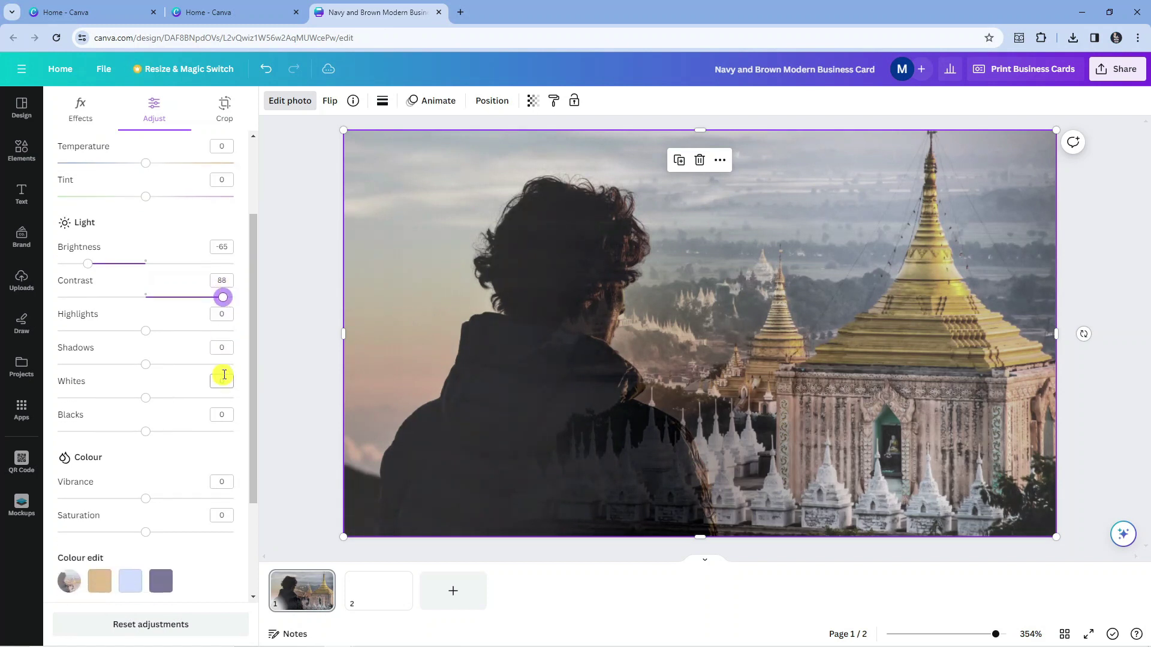
{"action": "scroll", "coordinate": [226, 375], "scroll_direction": "down", "scroll_amount": 3}
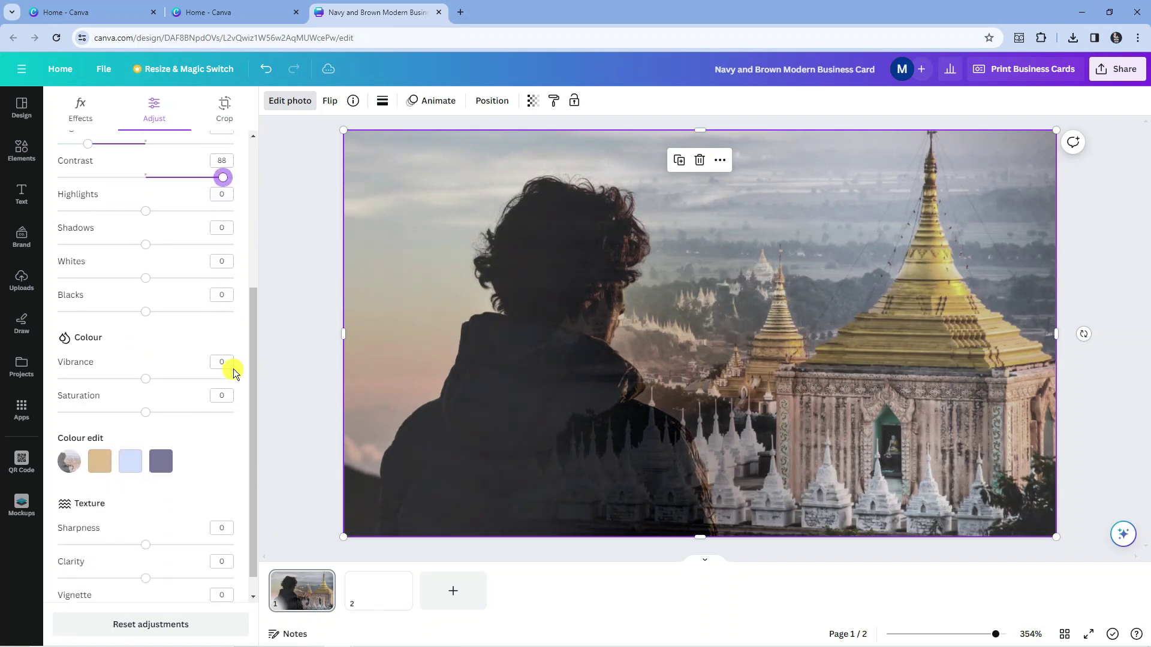
{"action": "mouse_move", "coordinate": [146, 521]}
{"action": "left_mouse_down"}
{"action": "mouse_move", "coordinate": [216, 526]}
{"action": "mouse_move", "coordinate": [138, 527]}
{"action": "mouse_move", "coordinate": [146, 521]}
{"action": "left_mouse_up"}
{"action": "scroll", "coordinate": [198, 416], "scroll_direction": "up", "scroll_amount": 2}
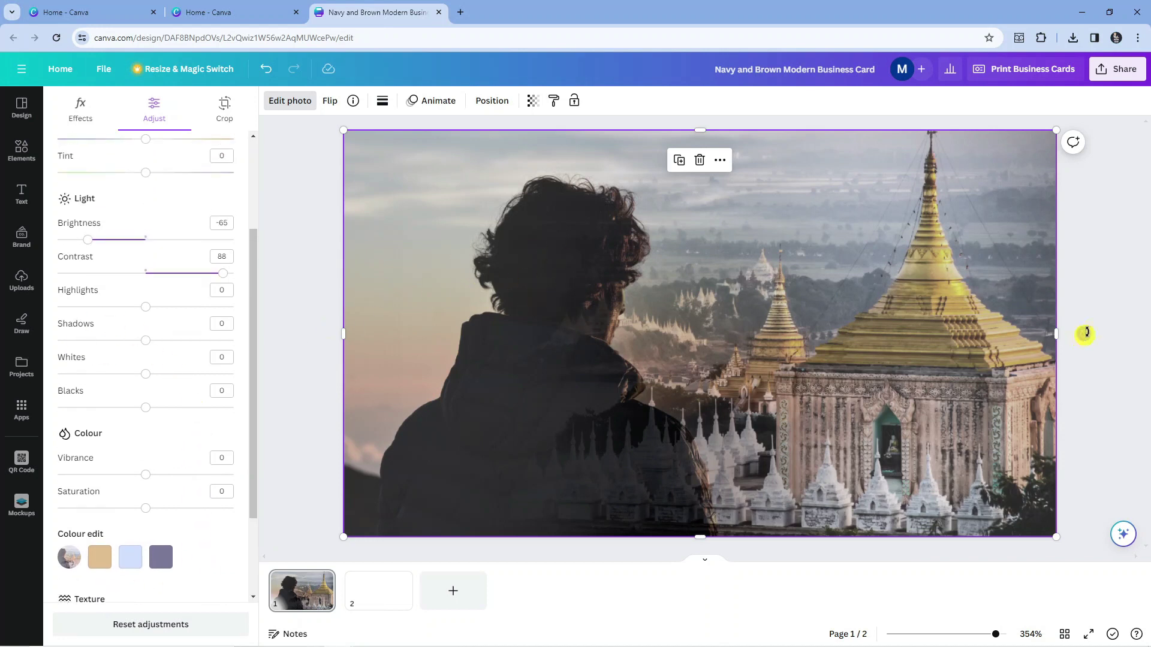
{"action": "key", "text": "Escape"}
{"action": "left_click", "coordinate": [1119, 260]}
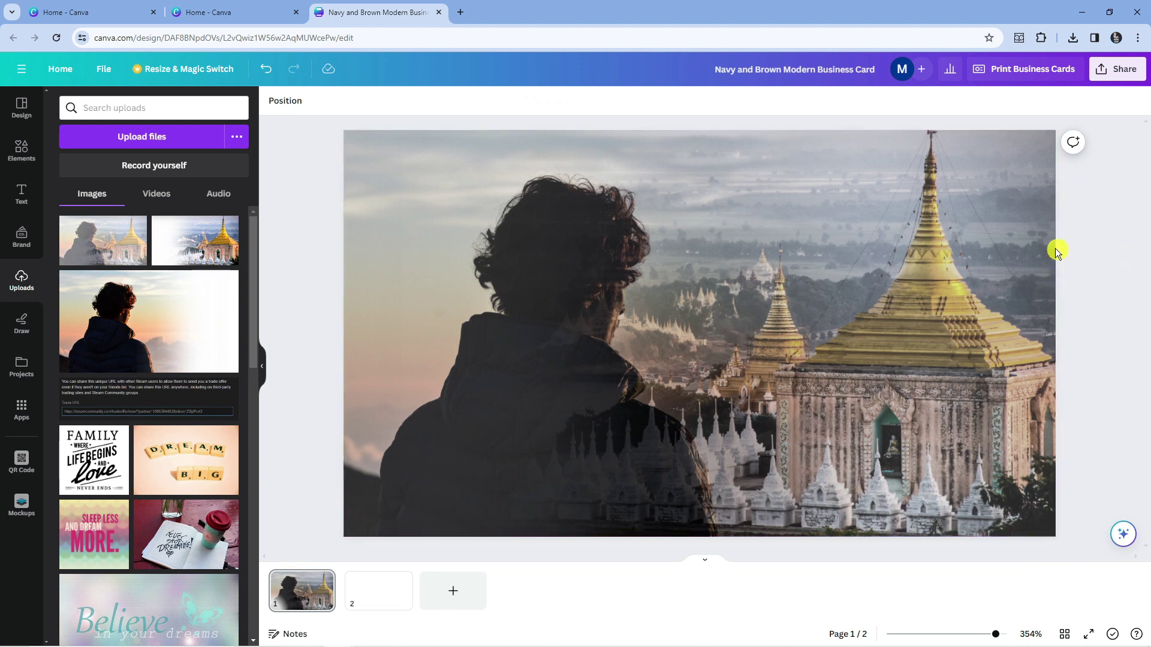